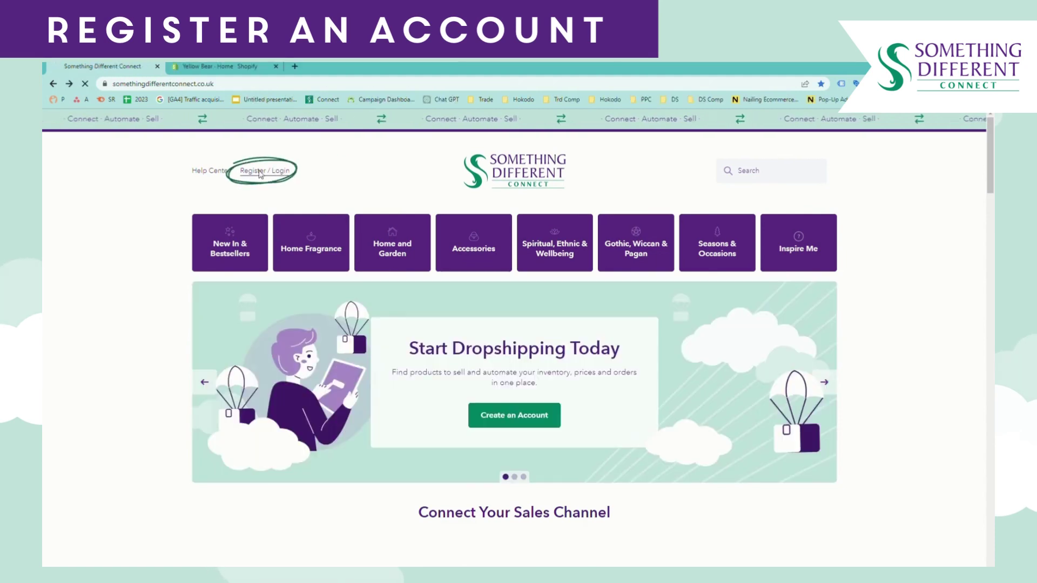
Step: Log in to the Something Different Connect seller account with the prefilled credentials
click(264, 172)
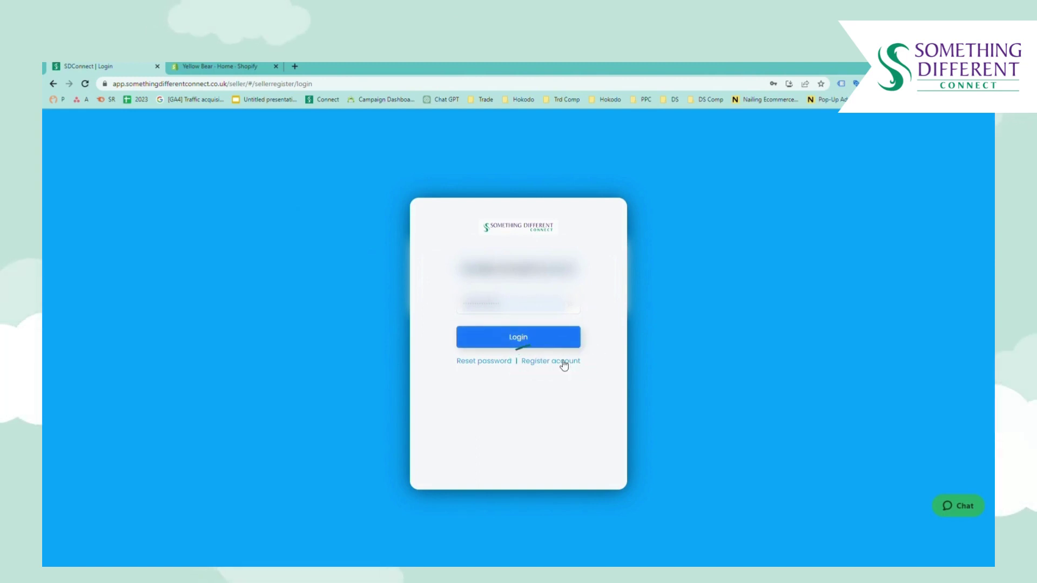
click(550, 336)
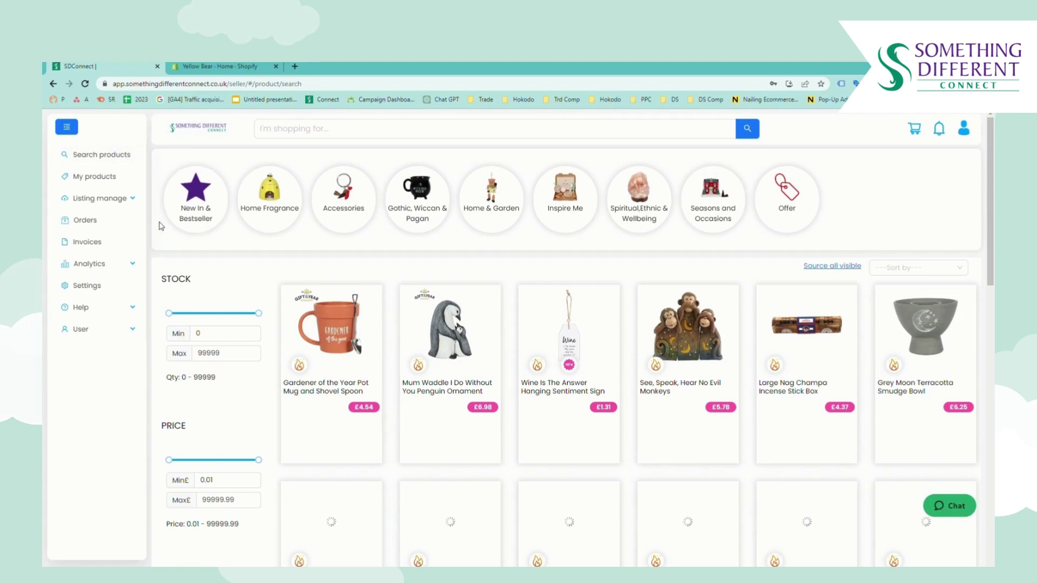
Step: Review the contact, address, company and trading address details in the account settings
click(90, 291)
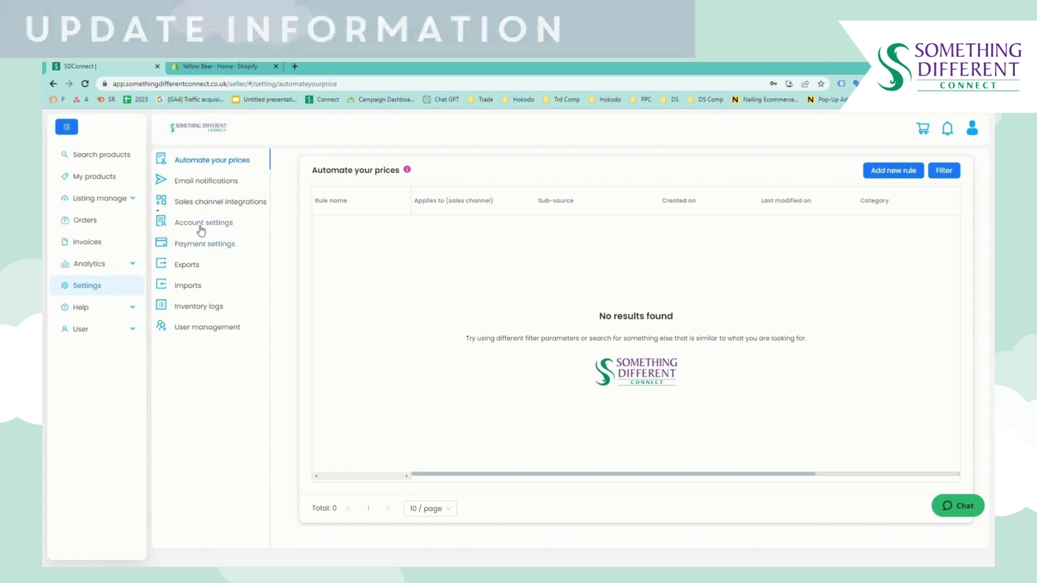
click(201, 230)
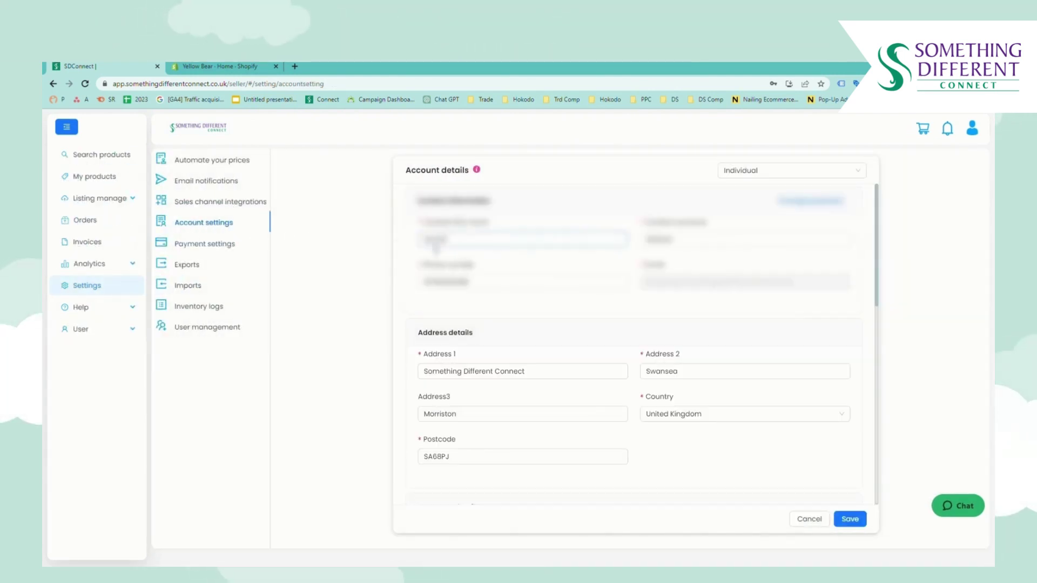
scroll(397, 288, down, 4)
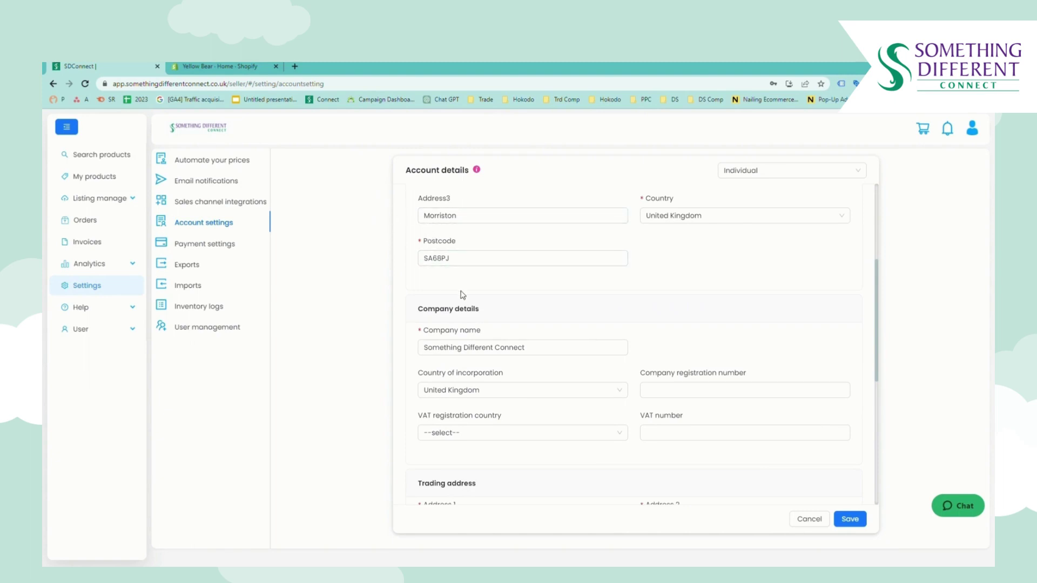
scroll(463, 294, down, 5)
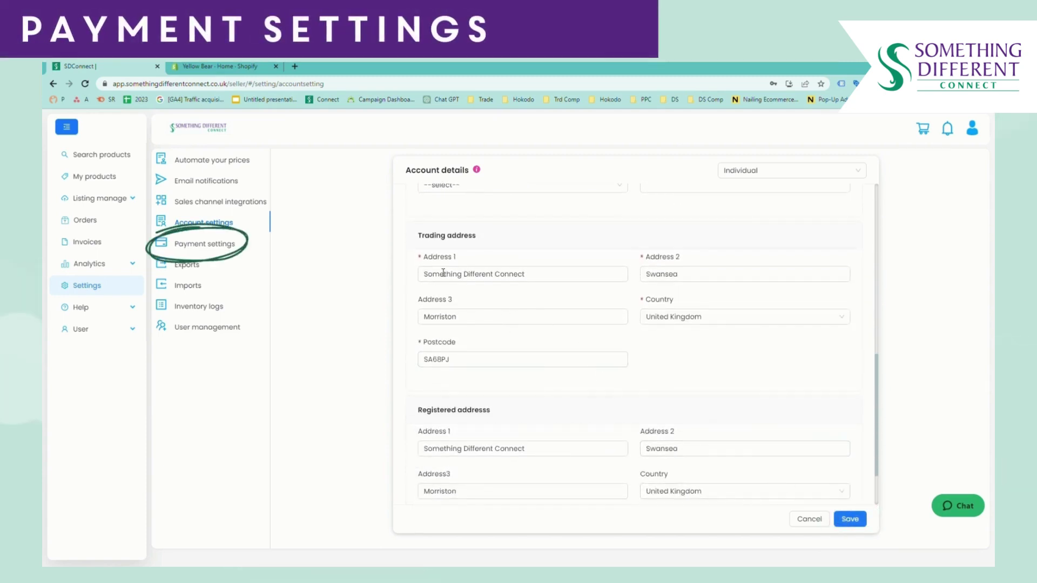
Step: Start adding a new payment method in the payment settings and choose Visa Debit as the card type
click(234, 254)
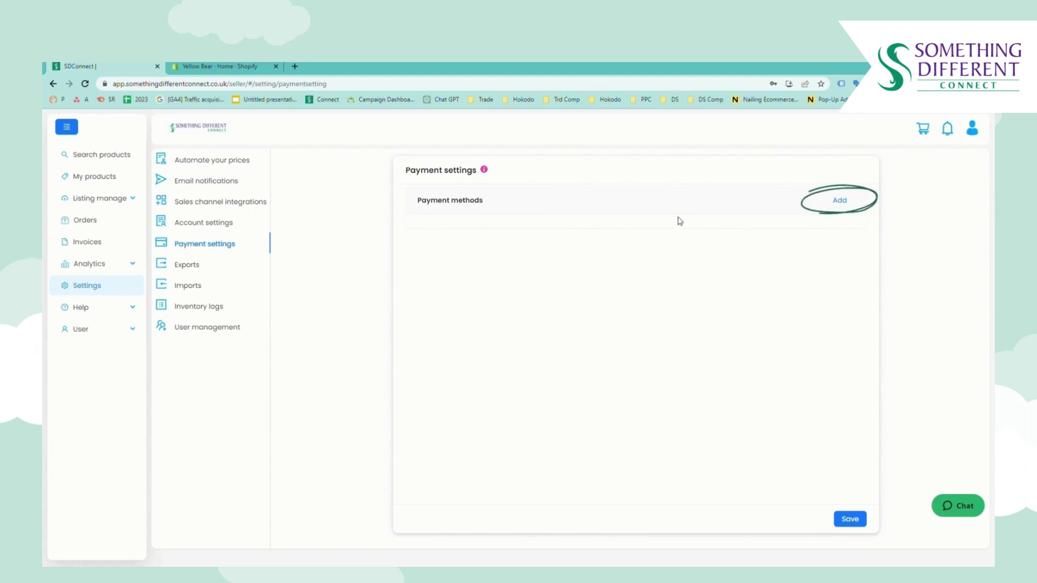
click(841, 202)
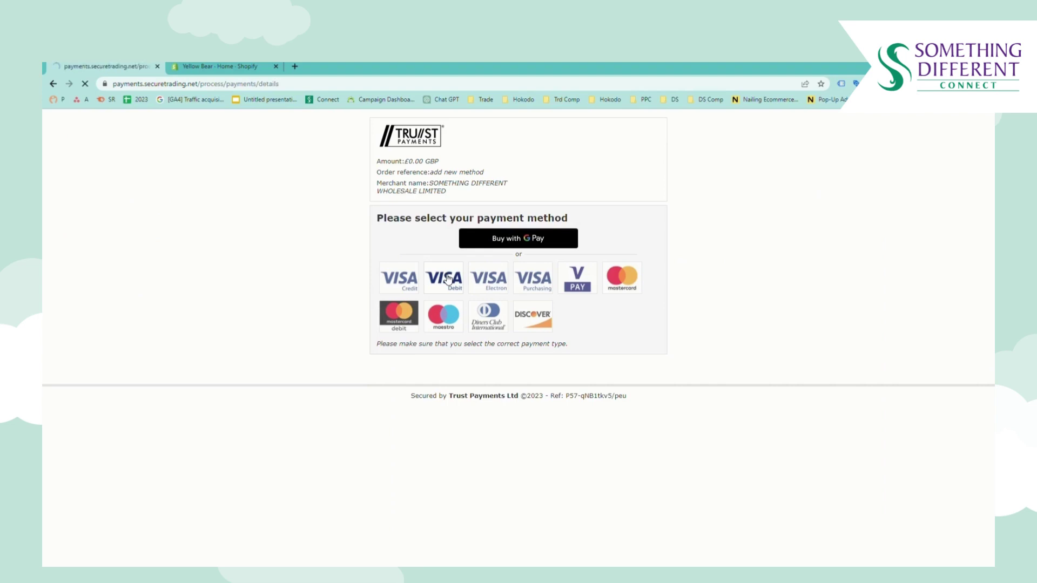
click(448, 279)
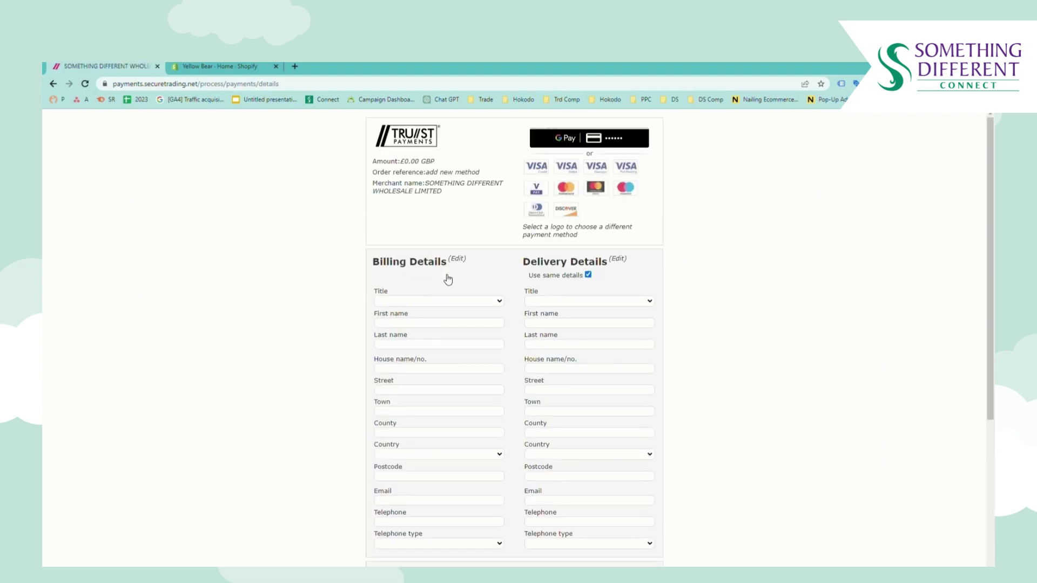
Step: Fill in the billing details, card number, expiry date and security code, submit them securely, and save the payment settings
key(Tab)
key(m)
click(454, 324)
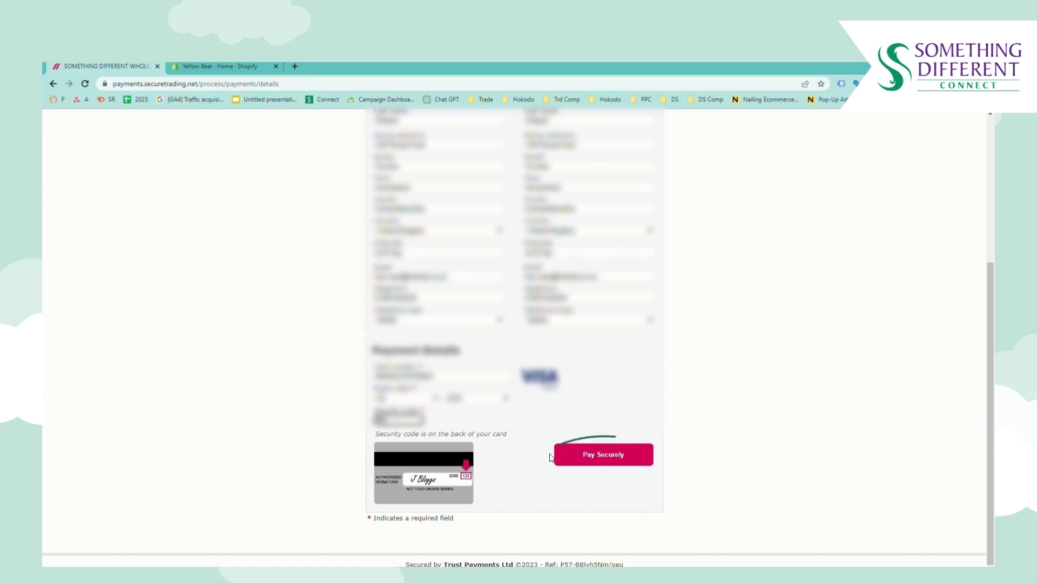
click(587, 461)
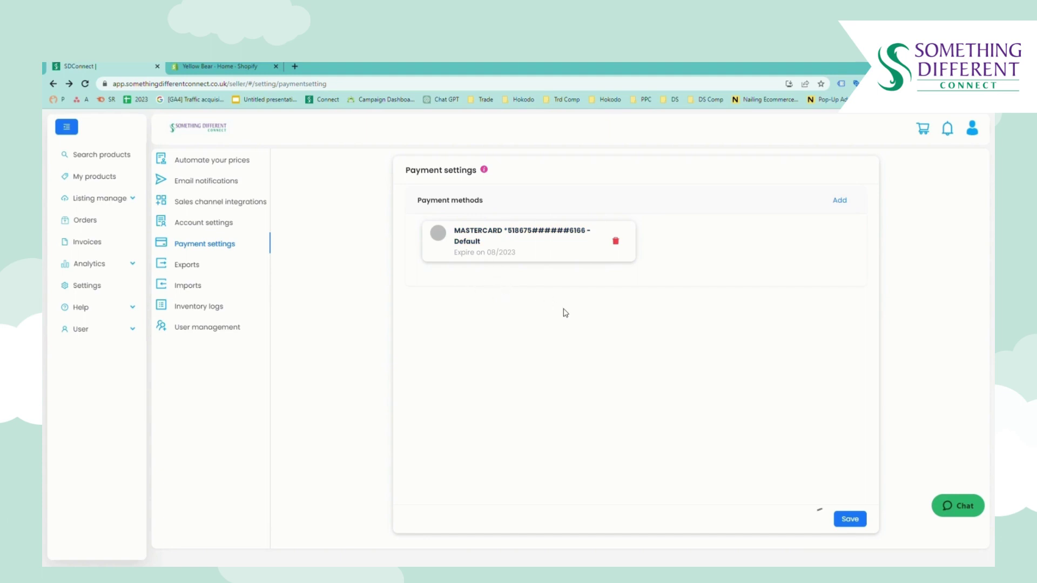
click(857, 521)
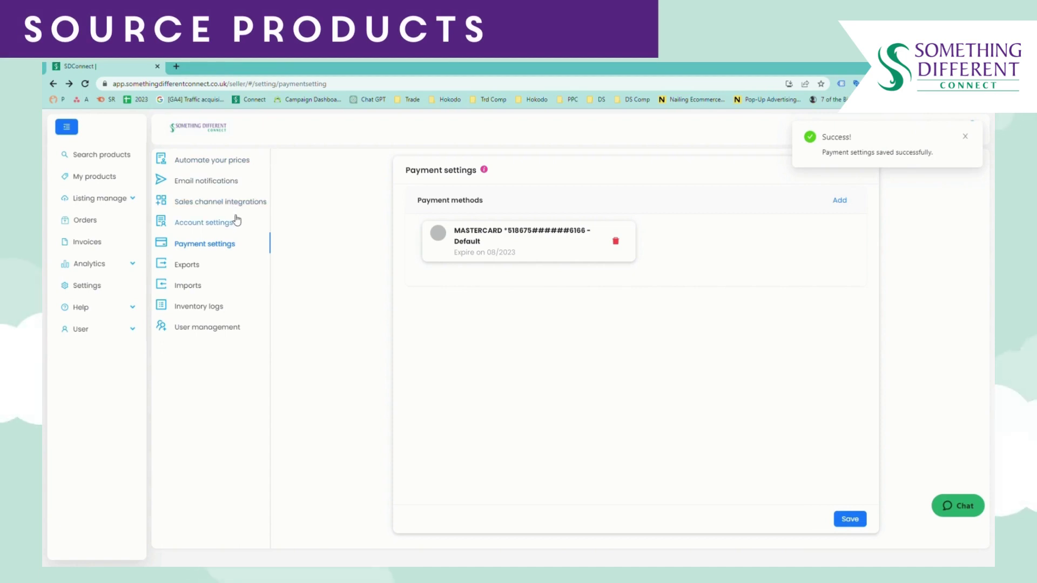
Step: Browse the product catalogue and source the Large Nag Champa Incense Stick Box
click(107, 160)
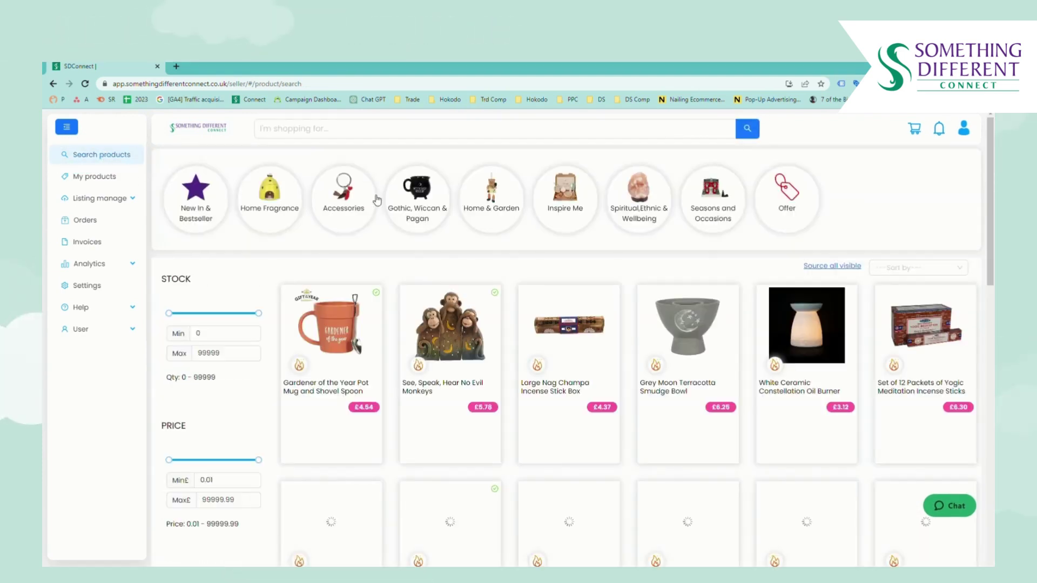
click(434, 139)
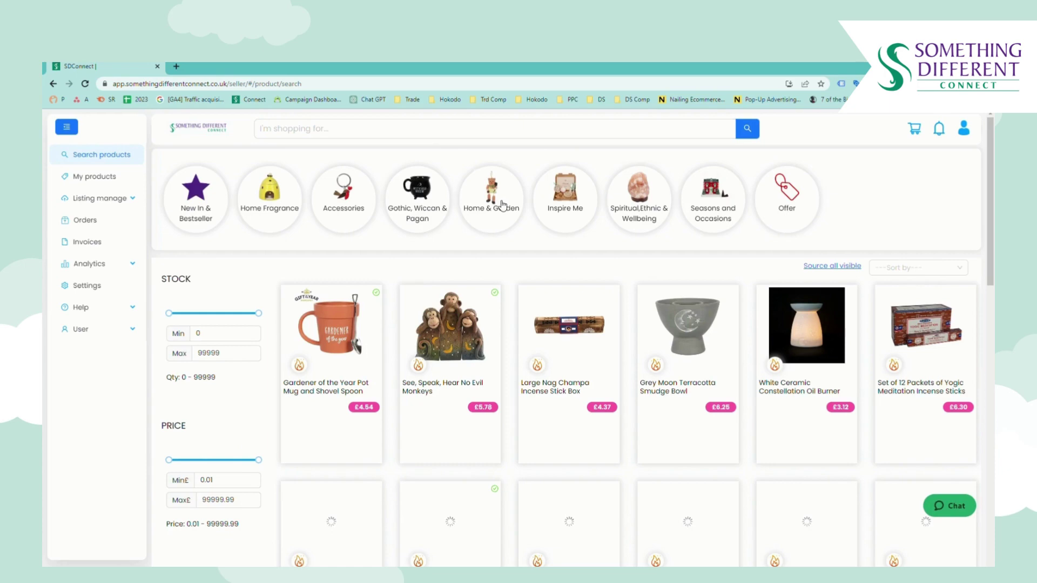
scroll(632, 379, down, 5)
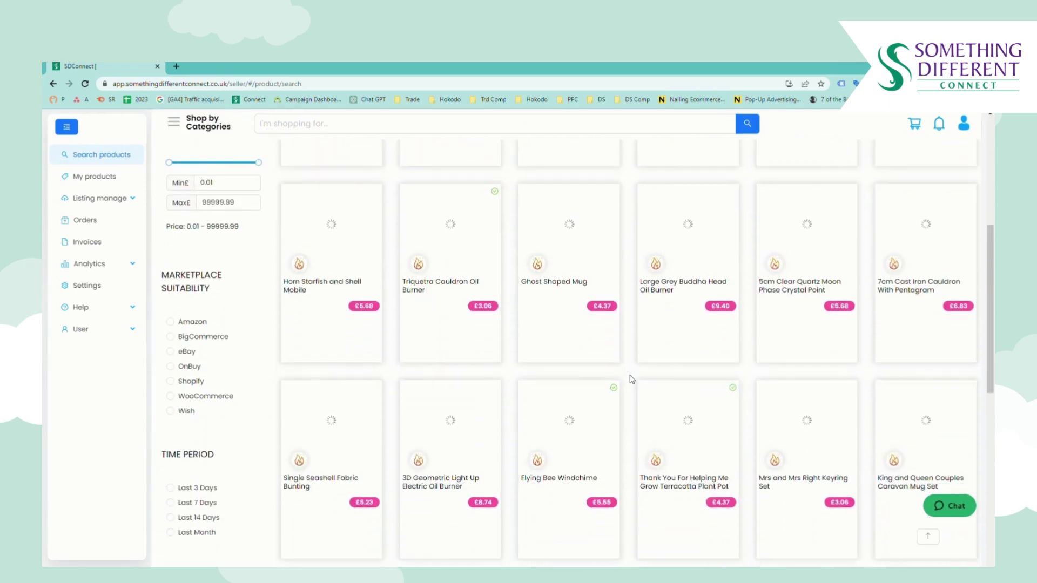
scroll(632, 380, up, 5)
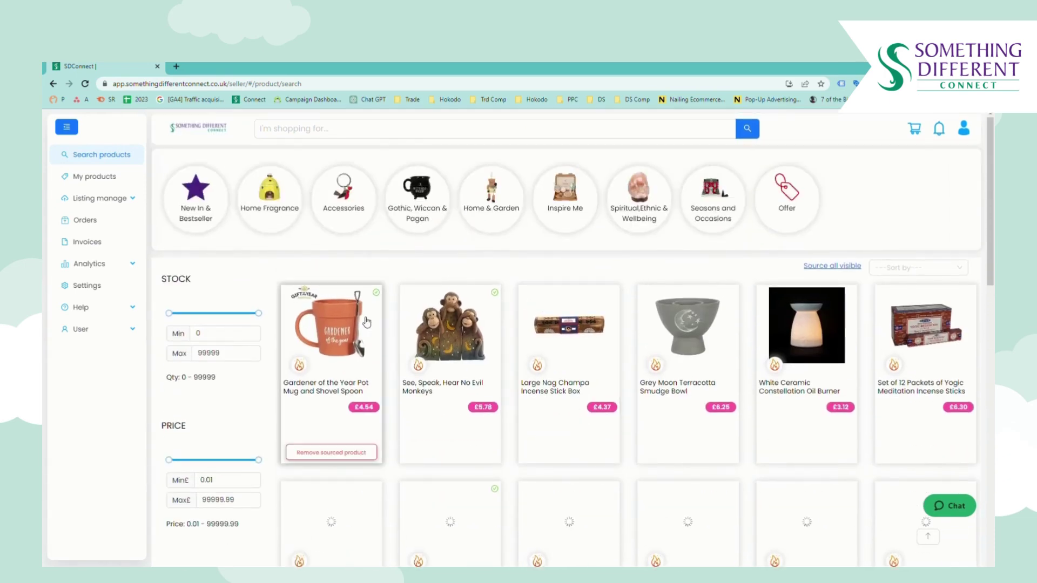
mouse_move(573, 429)
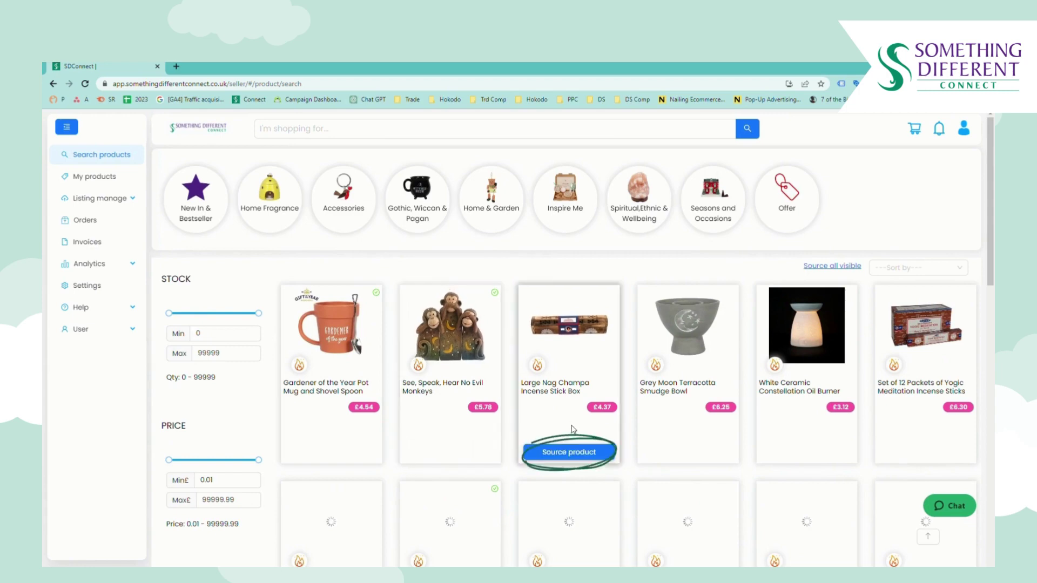
click(574, 453)
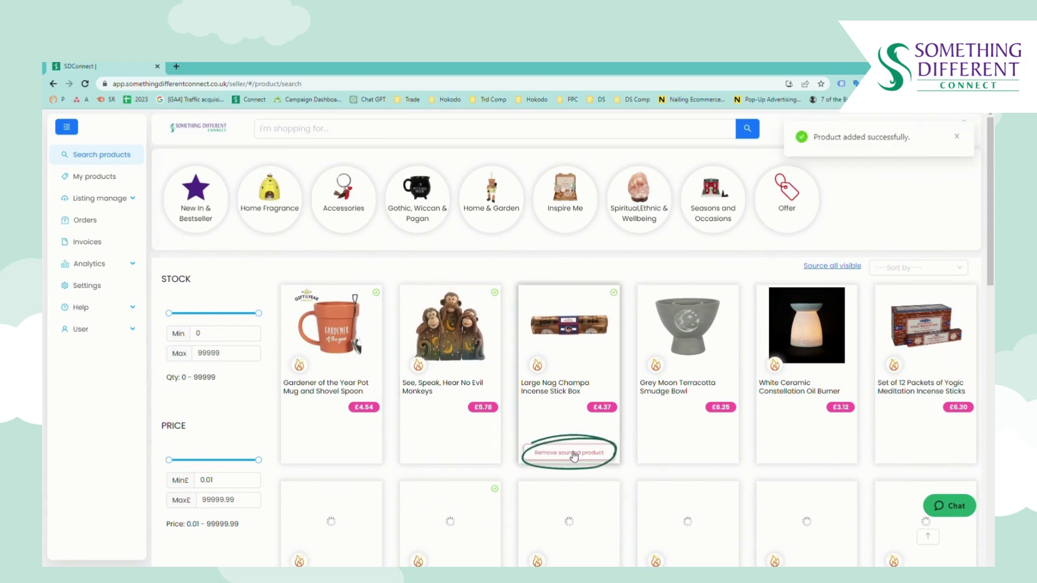
Step: Examine the product page of the Grey Moon Terracotta Smudge Bowl, including its price, delivery information and description
click(695, 332)
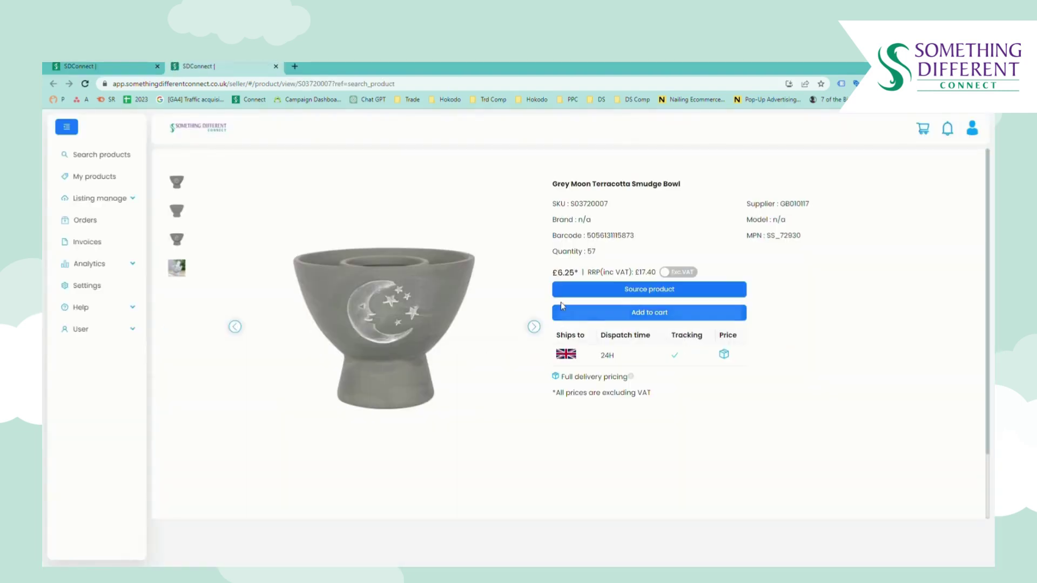
scroll(343, 329, down, 2)
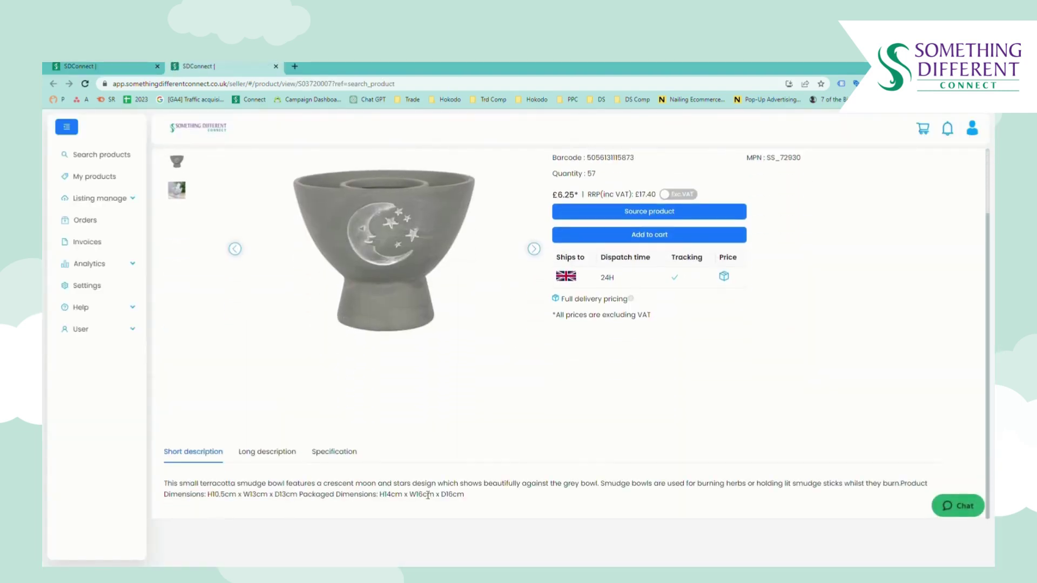
scroll(470, 433, up, 2)
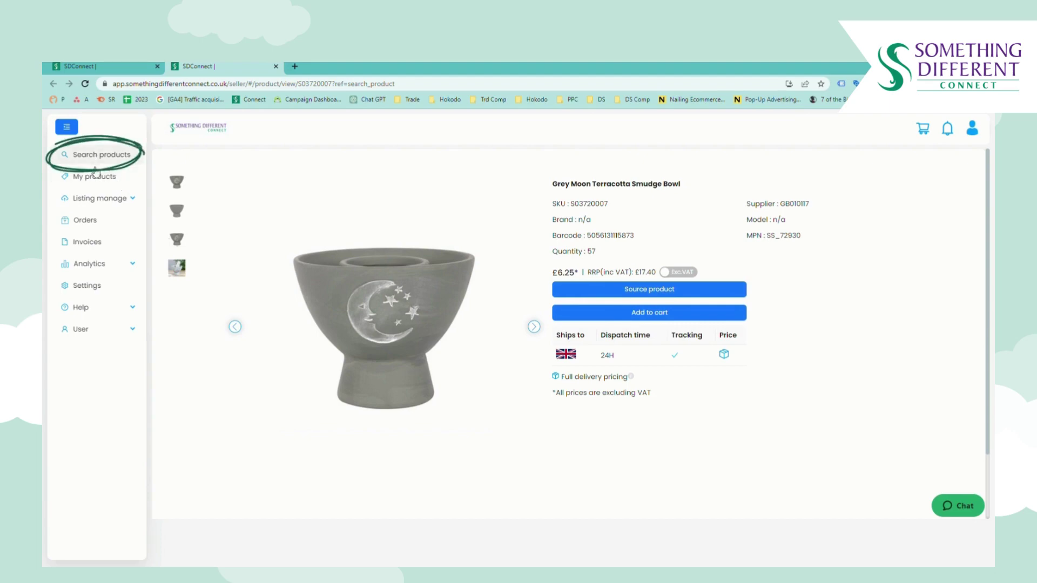
Step: Source the Ghost Shaped Mug and the Large Grey Buddha Head Oil Burner from the catalogue, and view the My products list
click(102, 156)
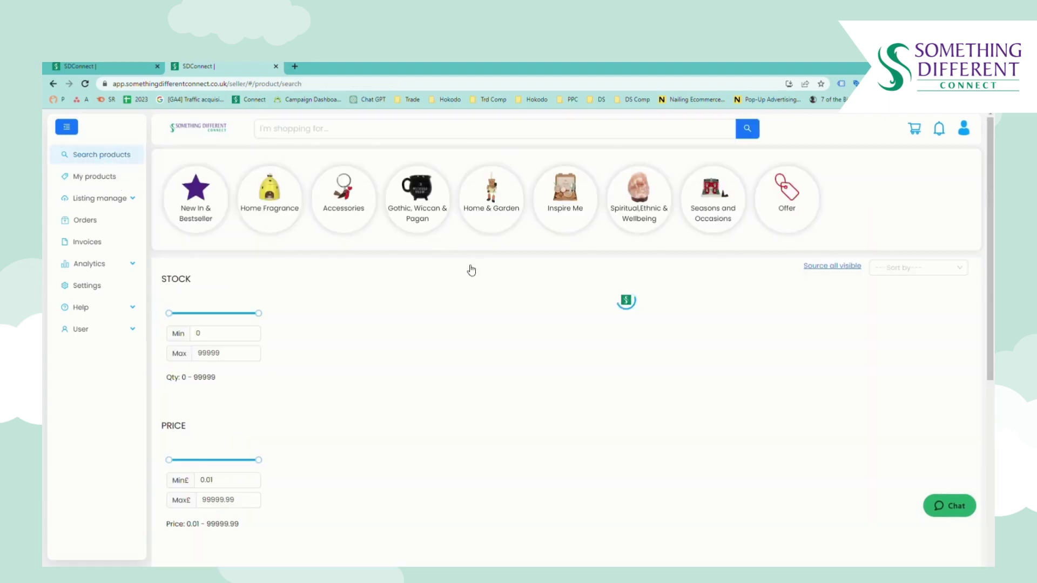
scroll(541, 312, down, 1)
scroll(540, 313, down, 4)
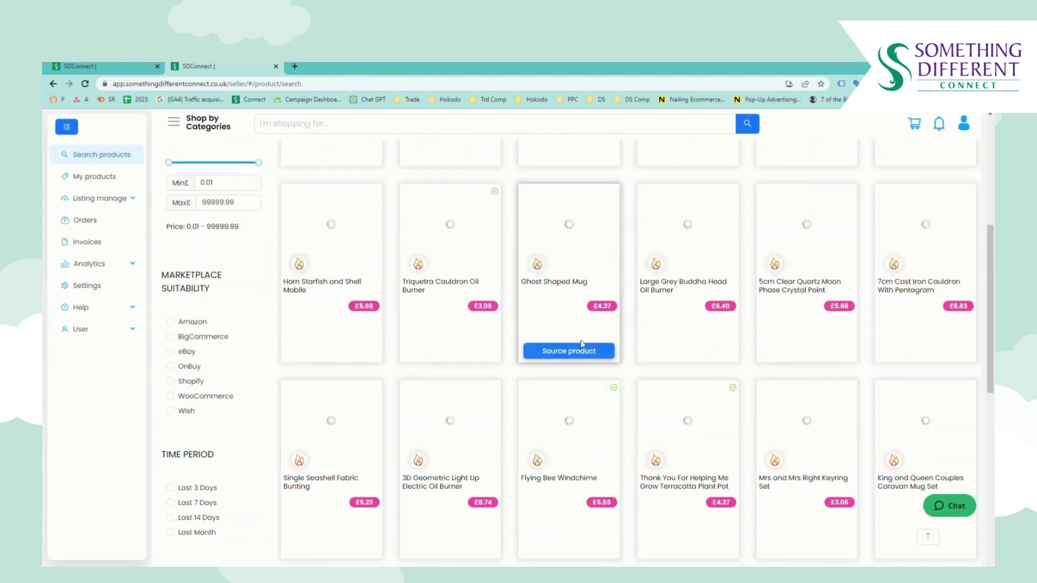
click(572, 351)
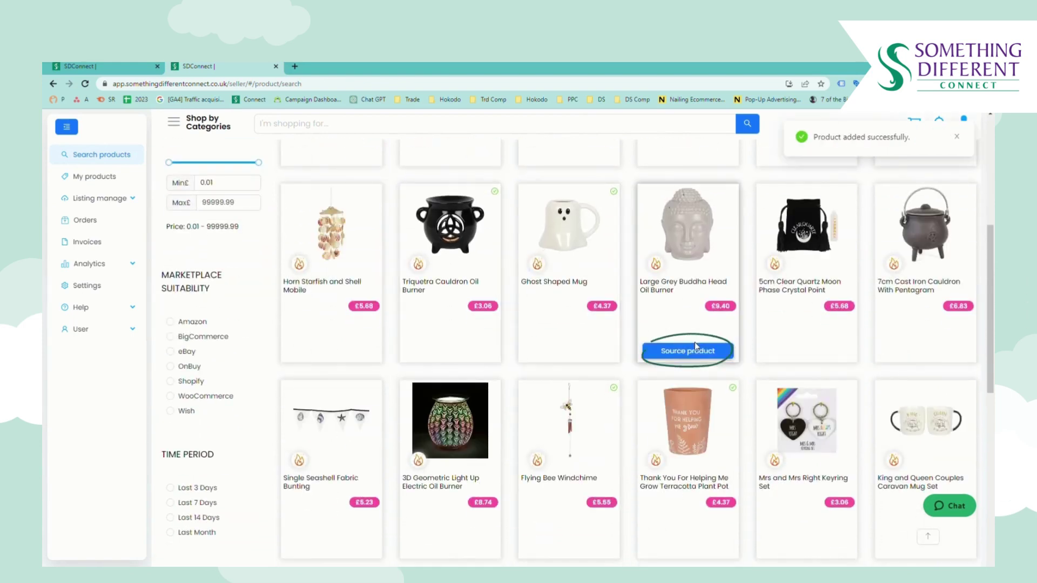
click(689, 351)
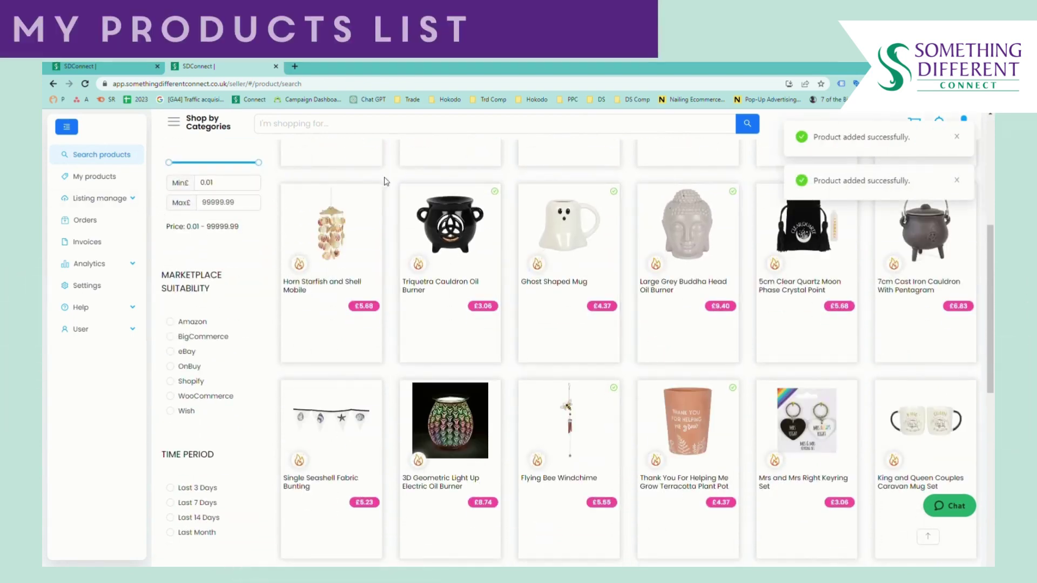
mouse_move(487, 281)
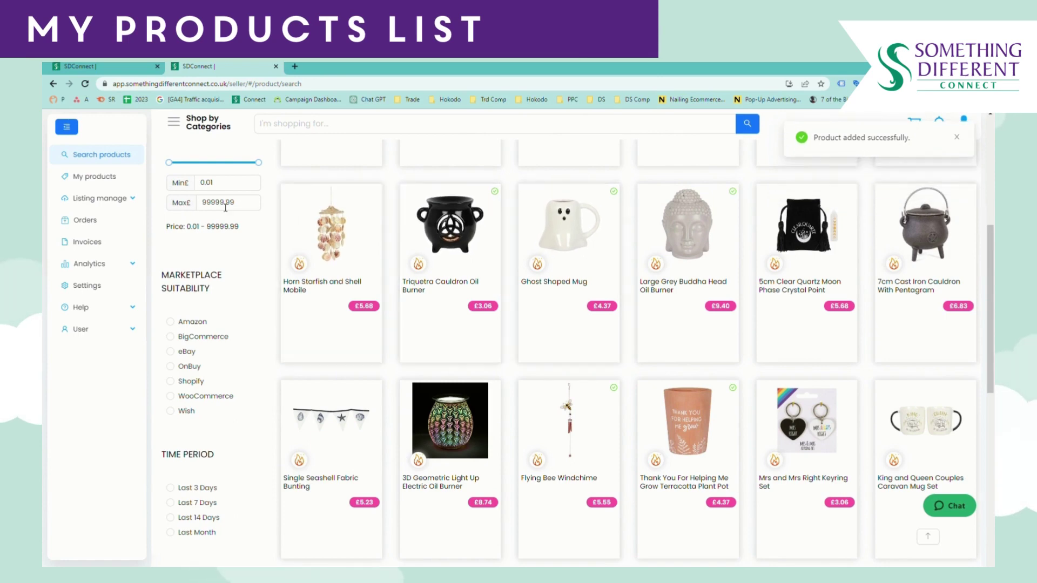
click(108, 177)
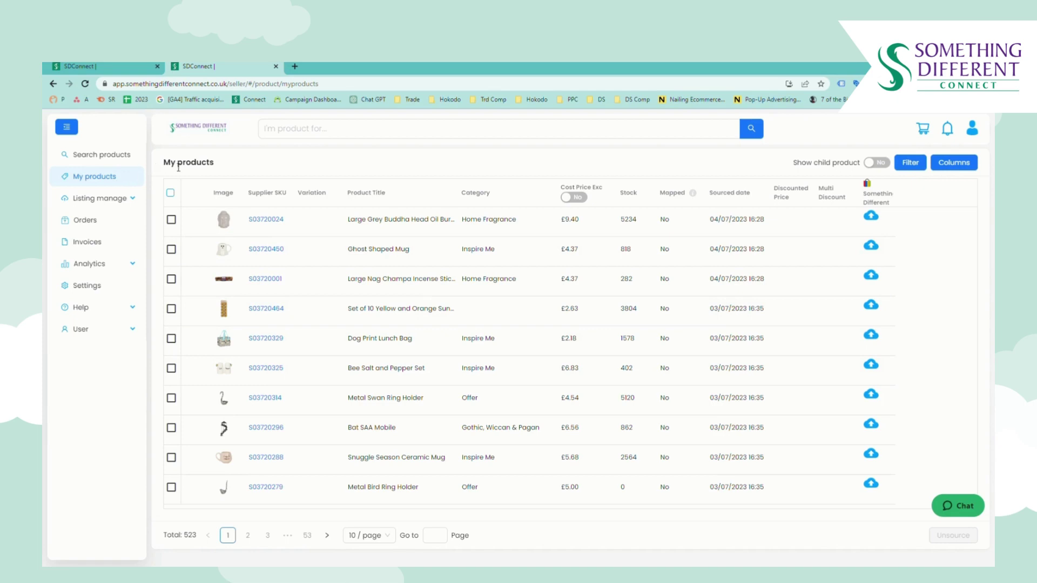
Step: Open the export settings and set the export type to Product basic details
click(93, 291)
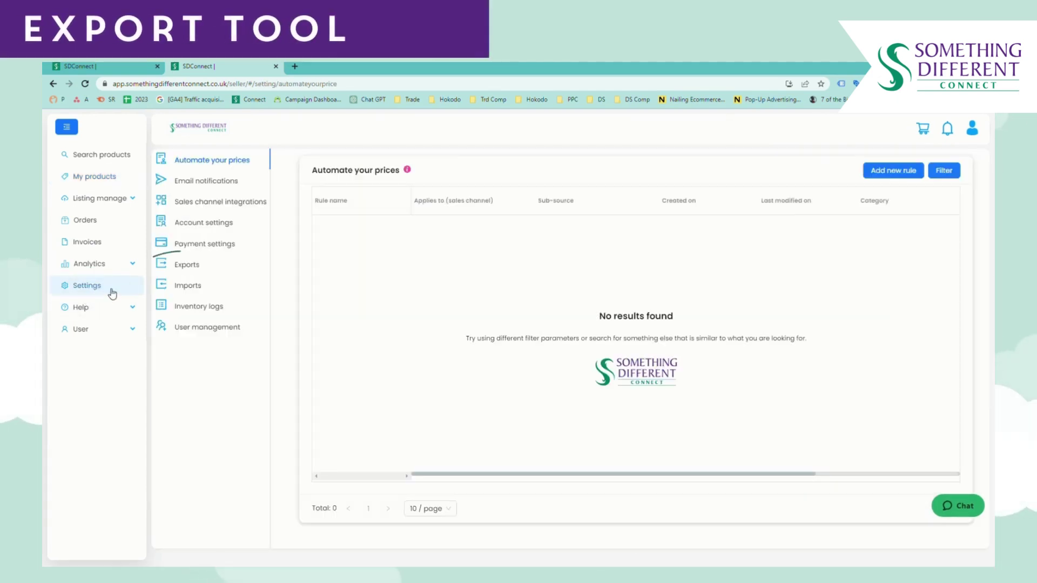
click(196, 268)
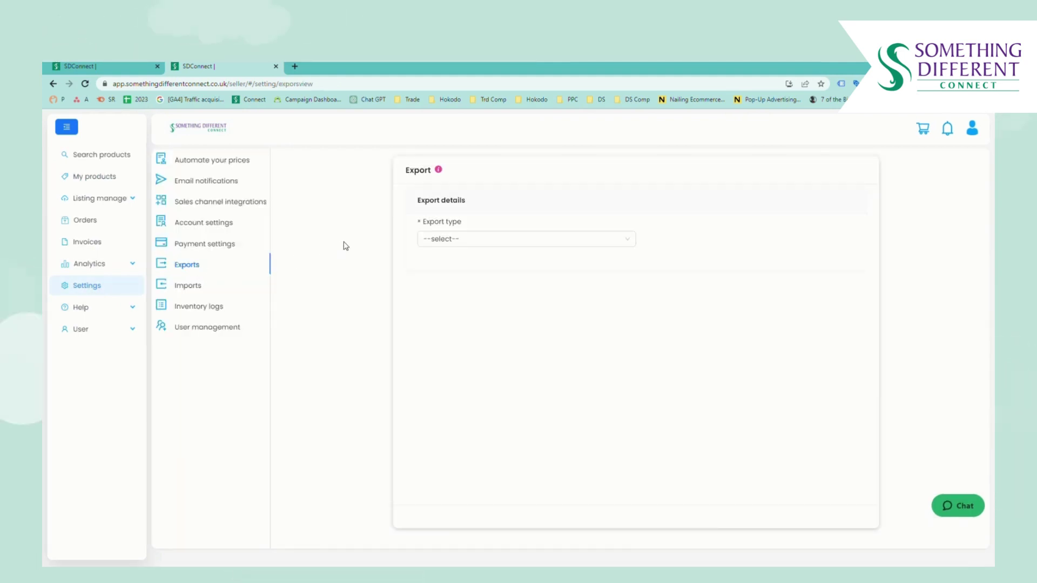
click(469, 244)
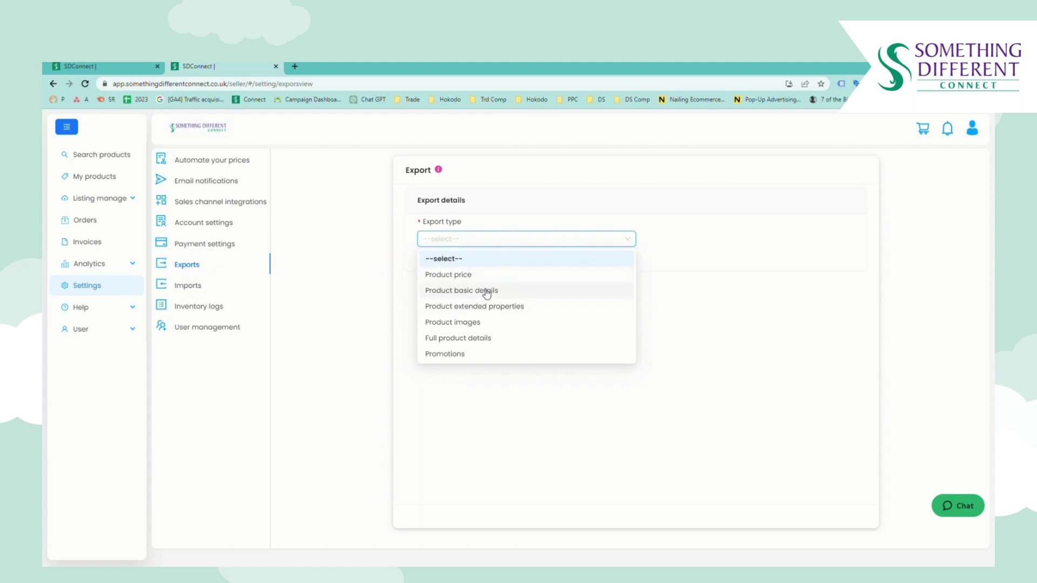
click(516, 292)
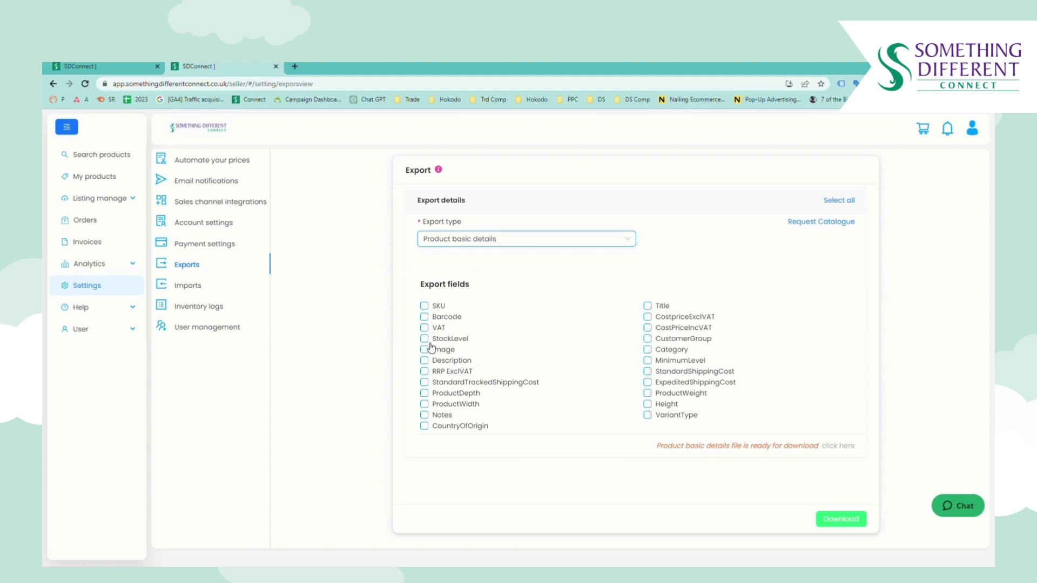
Step: Include all export fields and download the product basic details CSV file
click(851, 201)
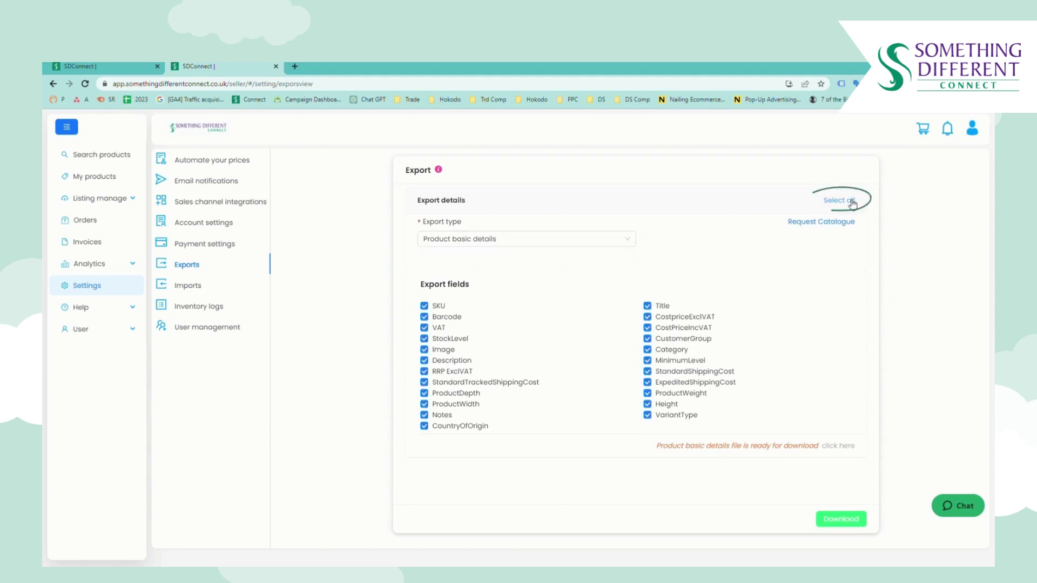
click(845, 520)
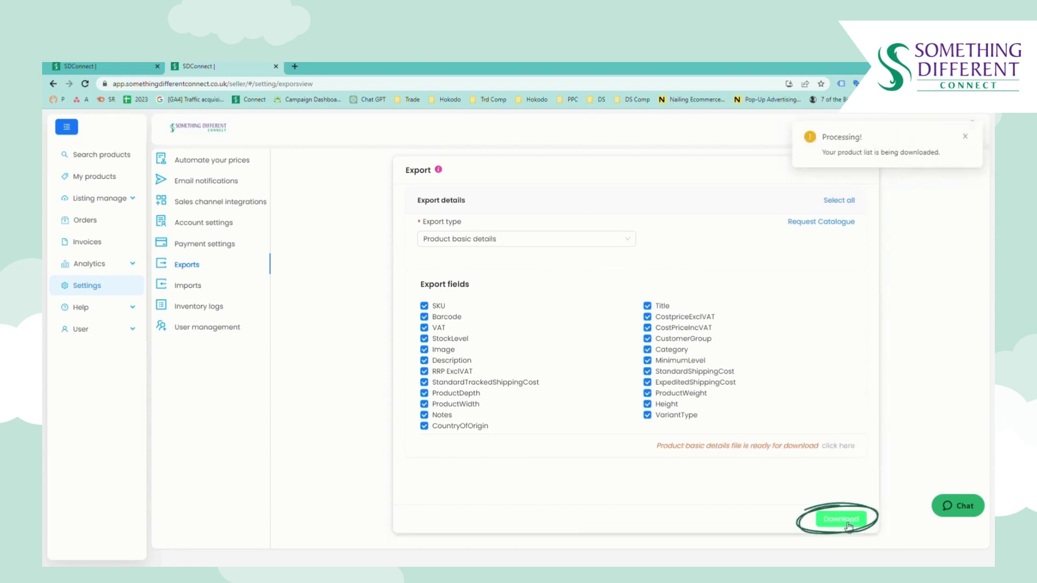
click(849, 447)
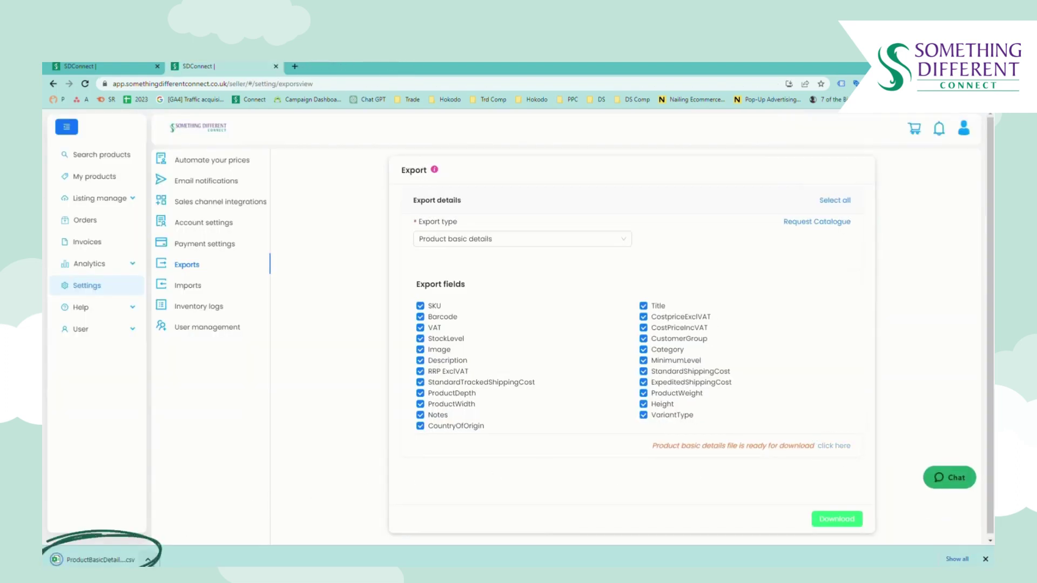
click(142, 560)
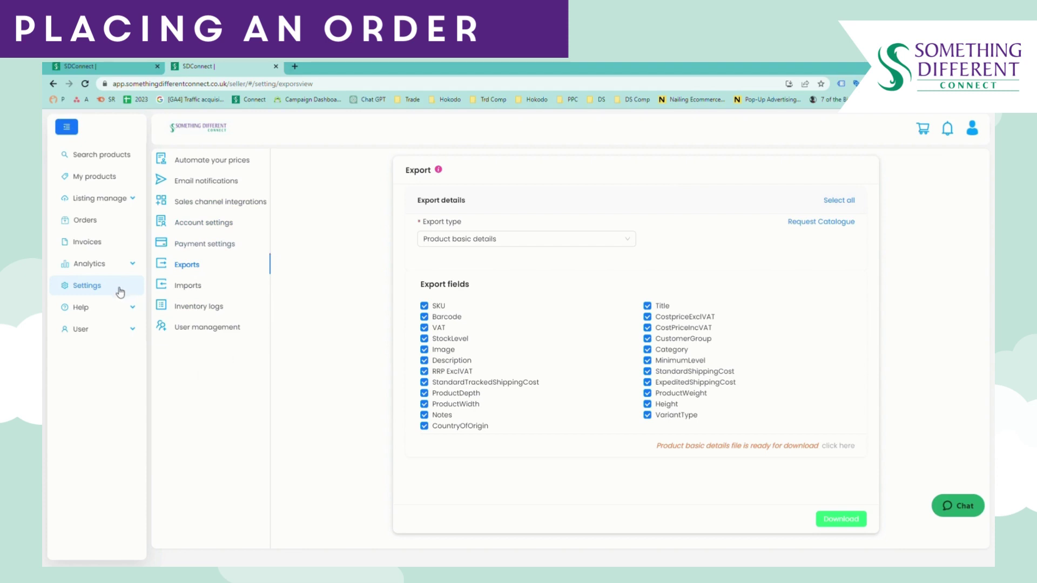
Step: Find the Grey Moon Terracotta Smudge Bowl in the product catalogue and add it to the cart
click(101, 157)
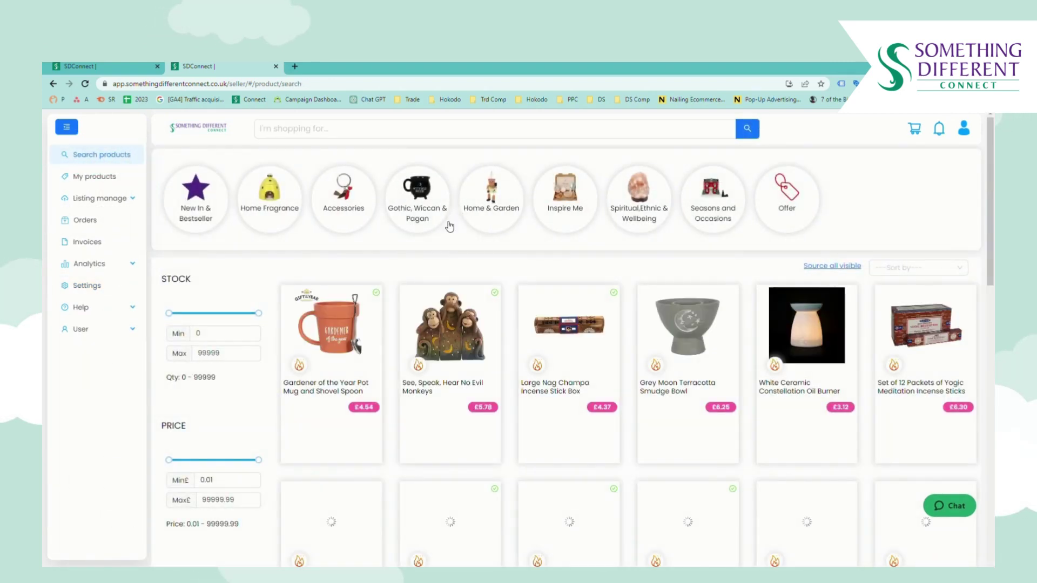
click(692, 333)
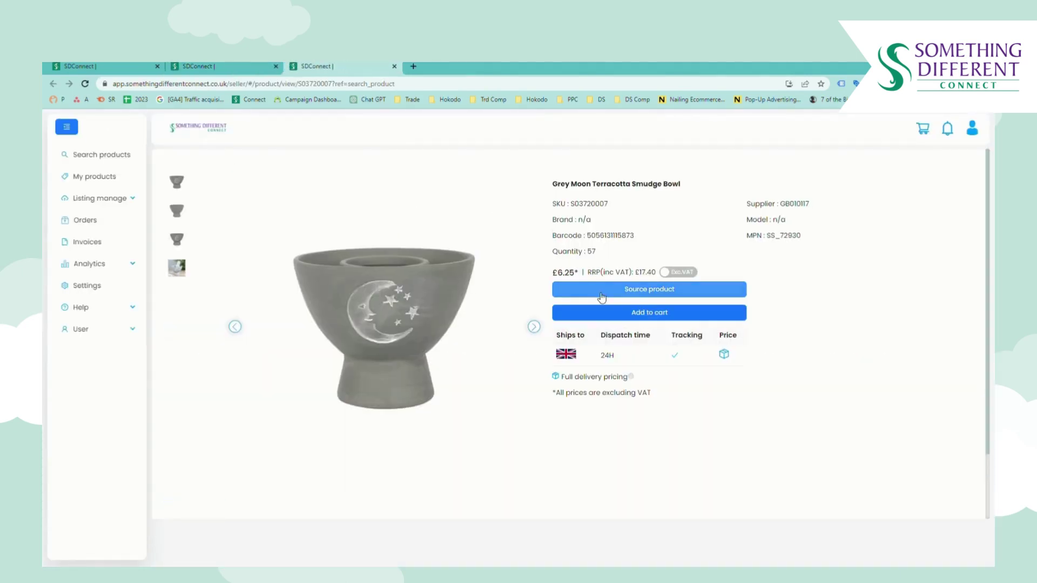
click(642, 318)
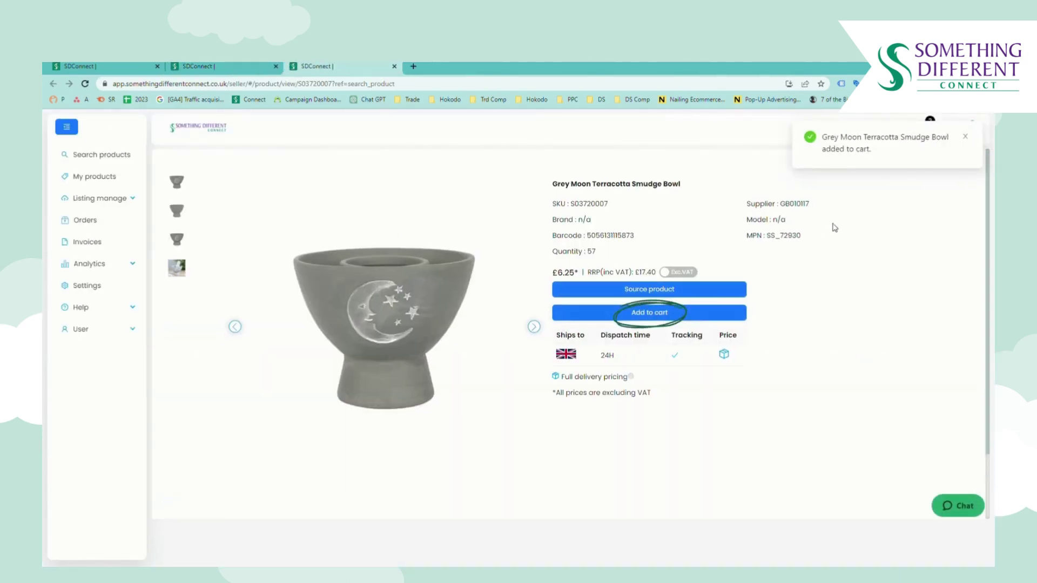
scroll(943, 195, down, 2)
scroll(940, 187, up, 2)
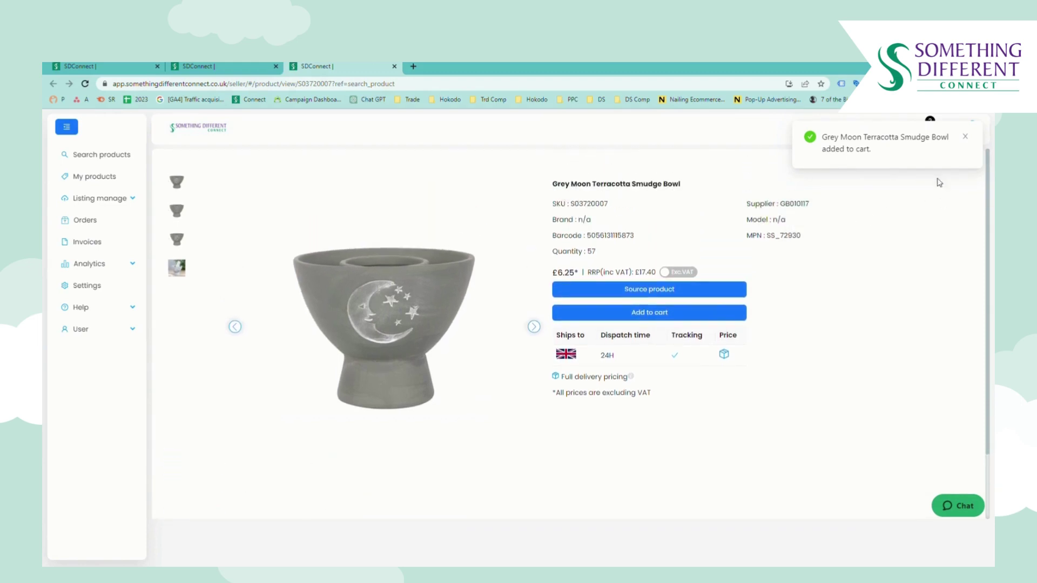
click(966, 137)
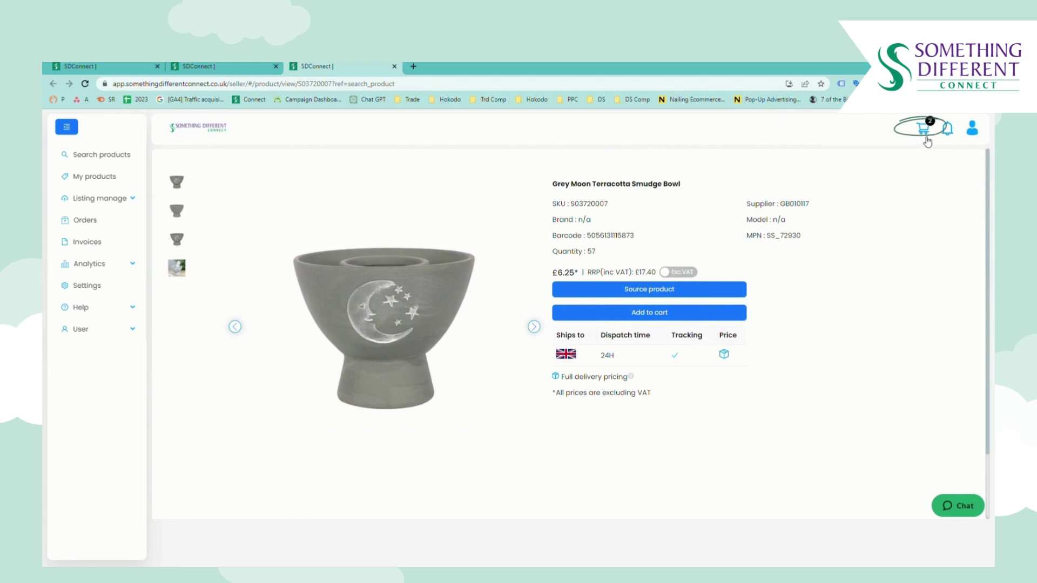
Step: Remove the Wooden Bee House from the shopping cart and proceed to checkout with one Grey Moon Terracotta Smudge Bowl
click(922, 130)
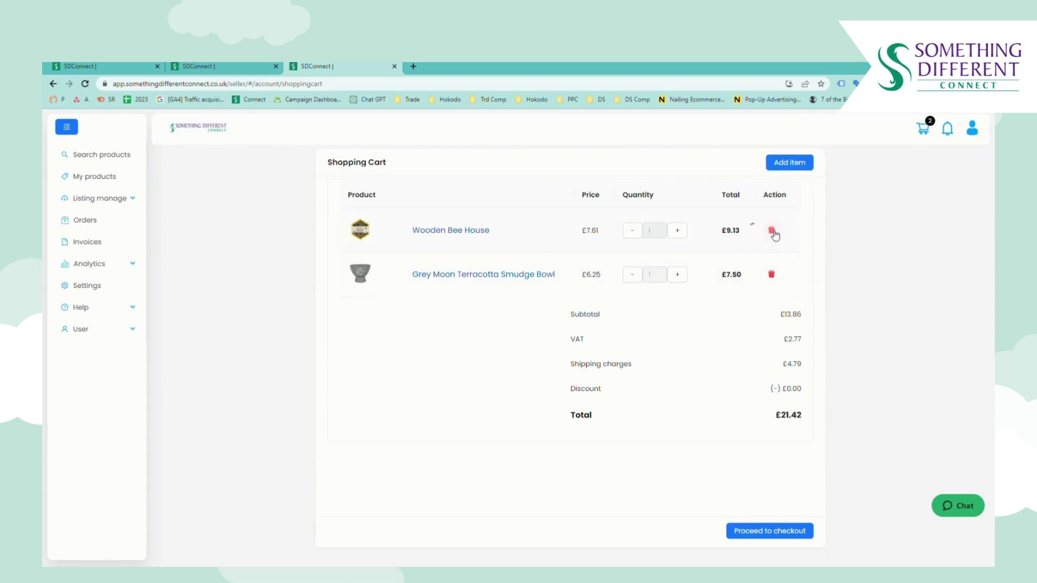
click(772, 230)
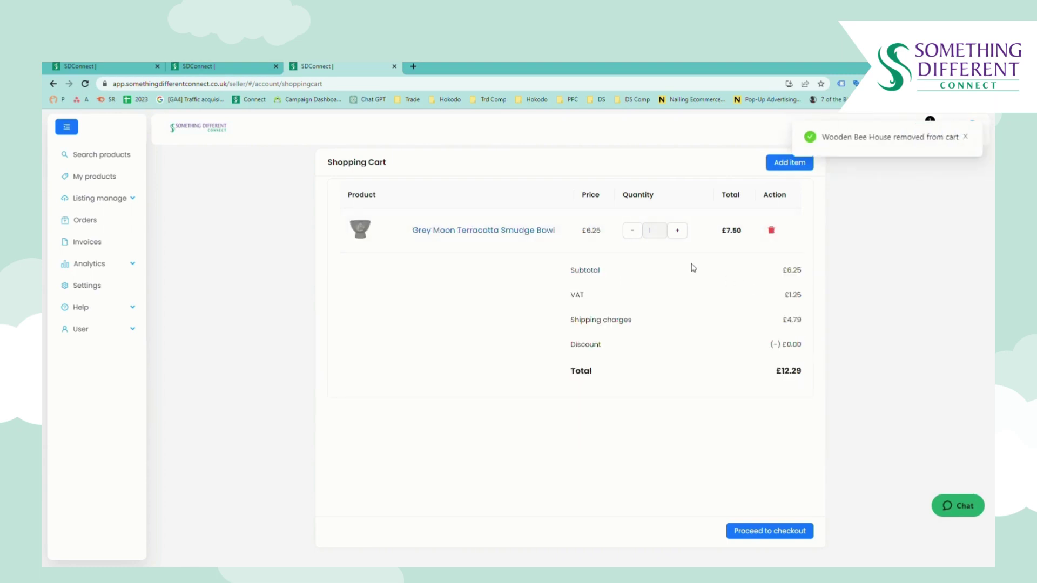
click(677, 230)
click(630, 230)
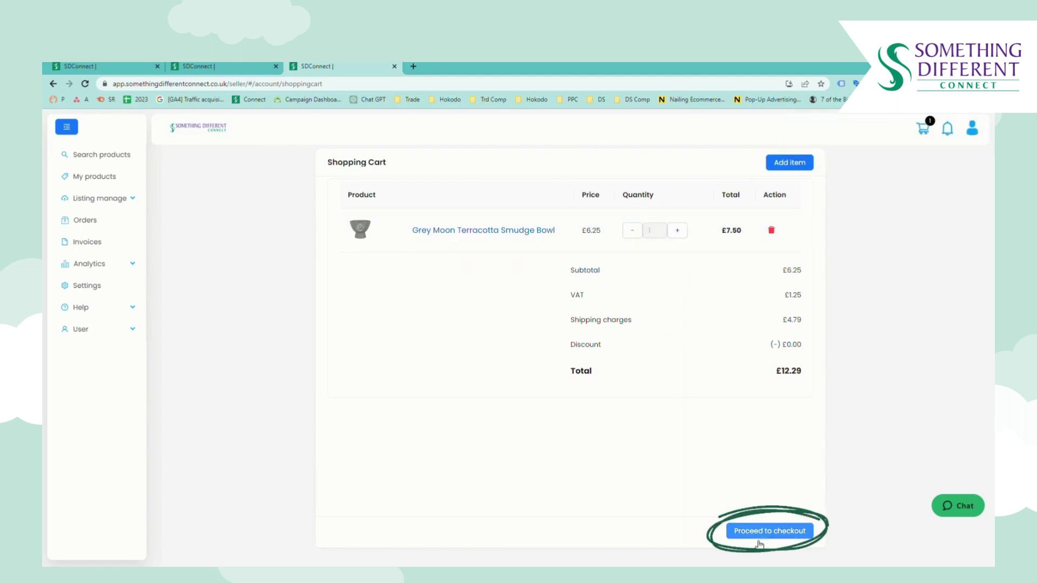
click(770, 532)
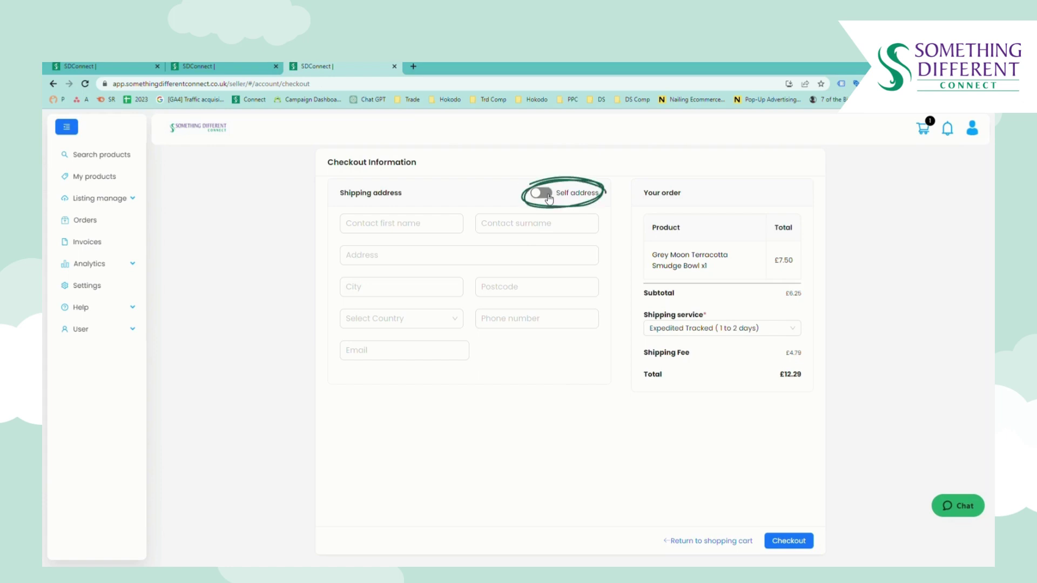
Step: Fill in the customer's name, shipping address, phone number and email, and select the Expedited Tracked (1 to 2 days) shipping service
click(413, 232)
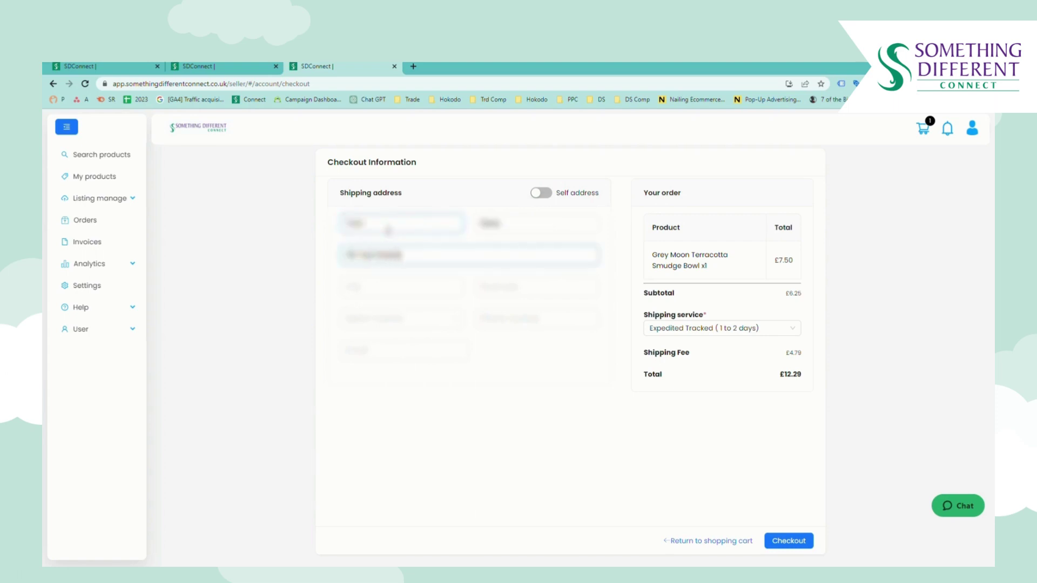
key(Tab)
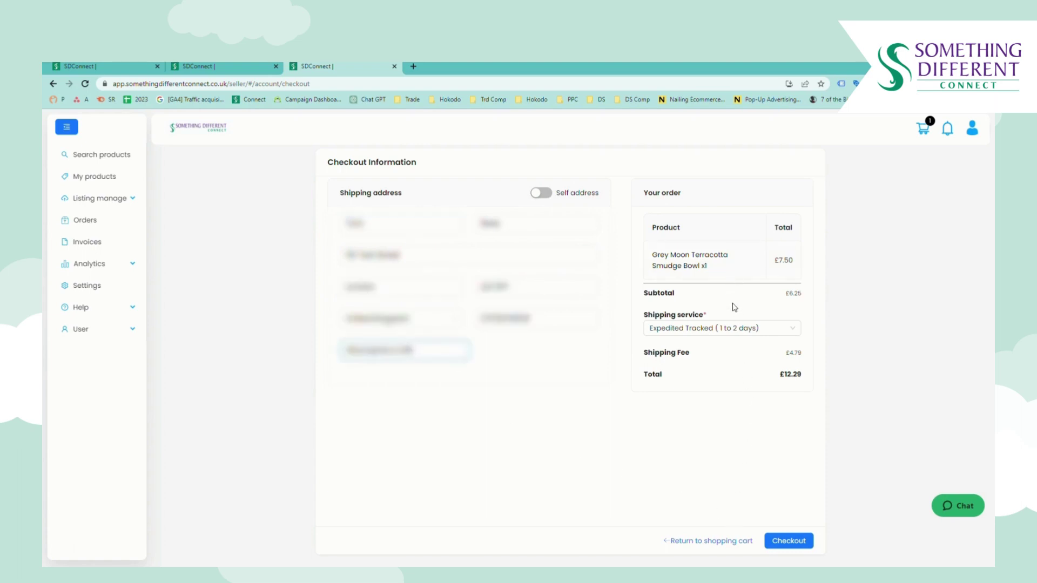
click(749, 331)
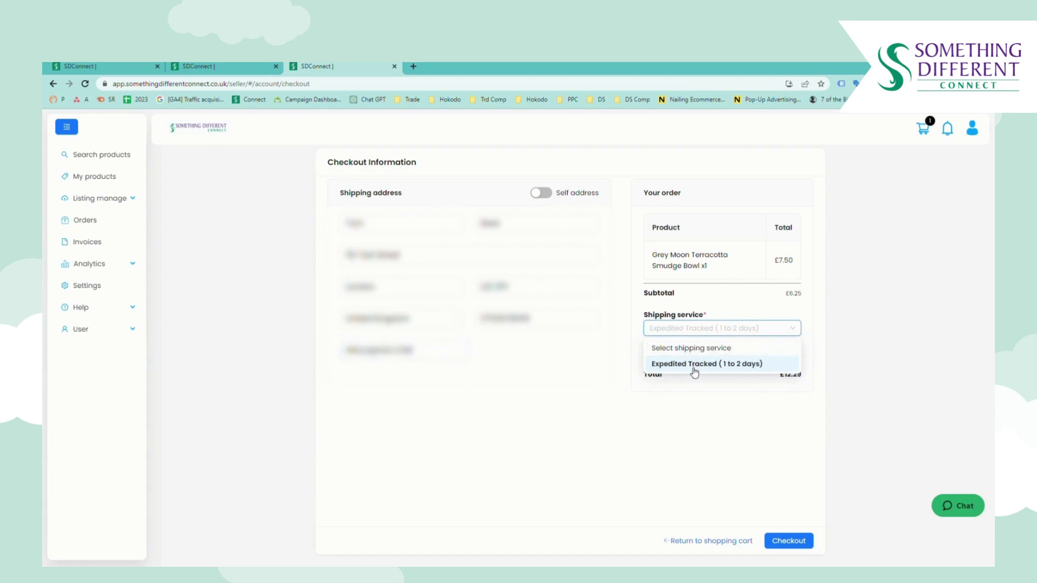
click(744, 365)
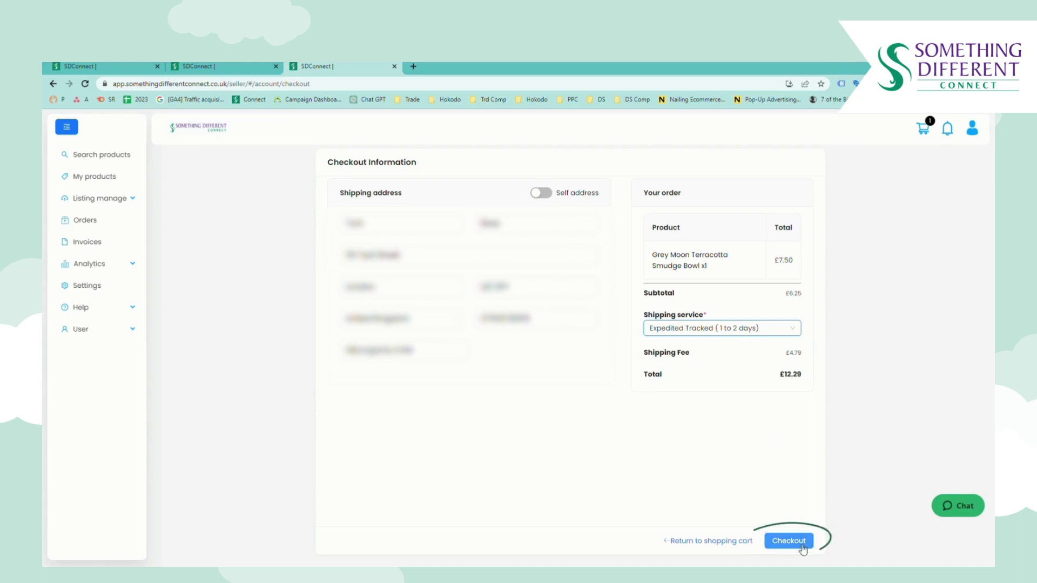
Step: Check out the order and select the saved Mastercard as its payment method
click(801, 546)
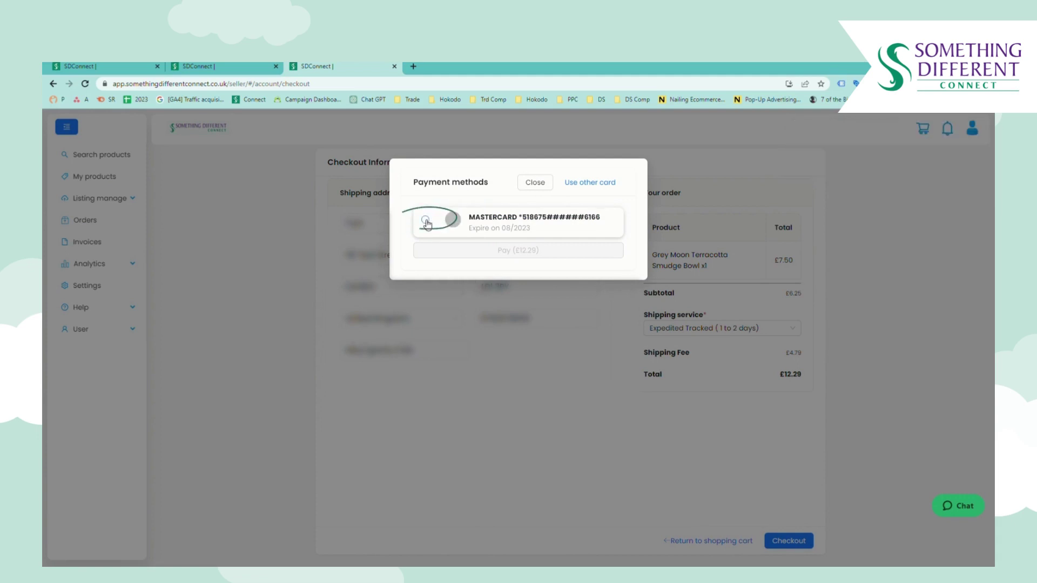
click(426, 220)
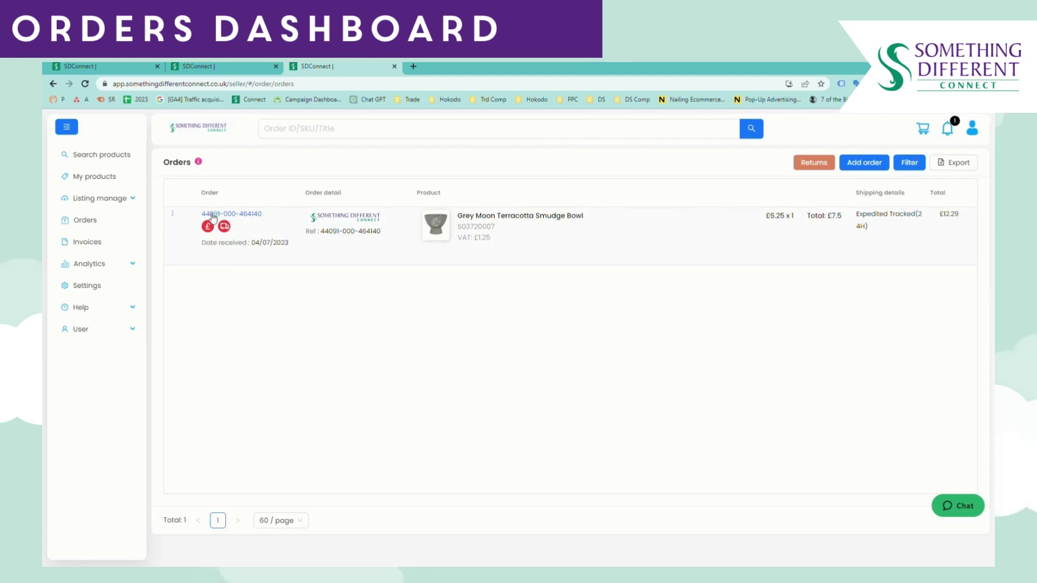
Step: Examine the details of the Grey Moon Terracotta Smudge Bowl order, including delivery and shipping information, and return to the orders list
mouse_move(212, 232)
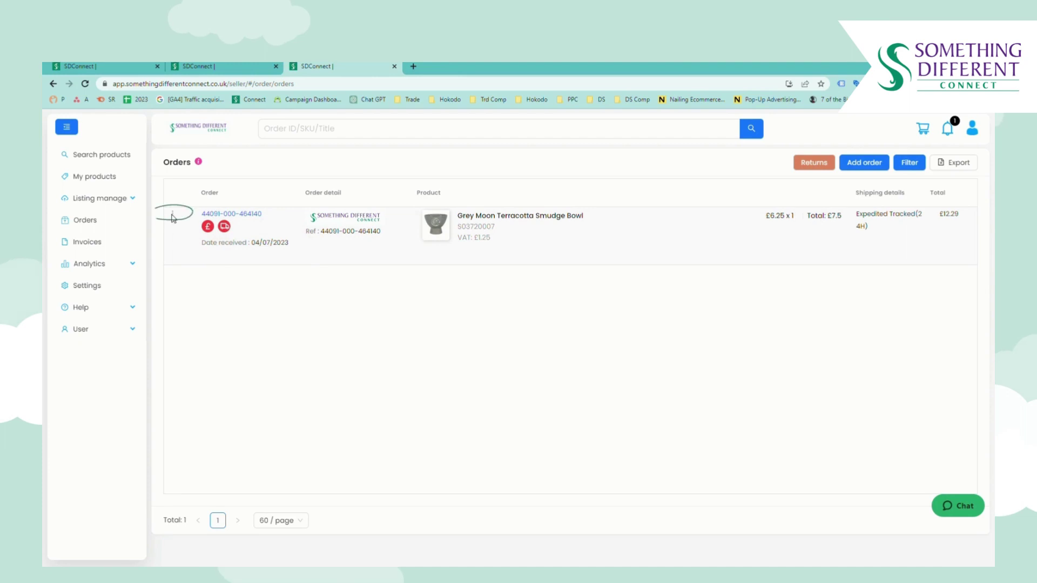
click(174, 216)
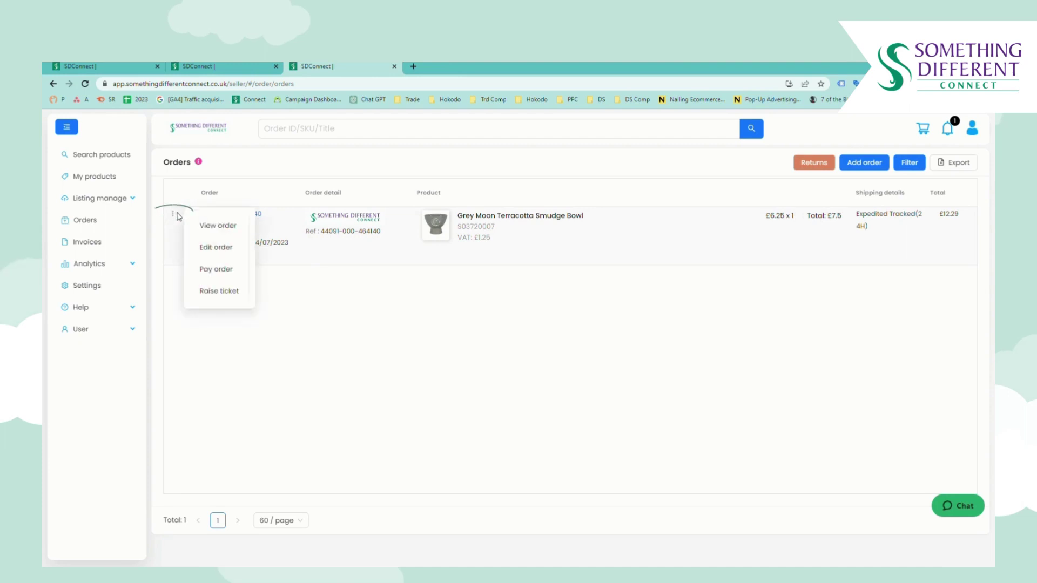
click(202, 226)
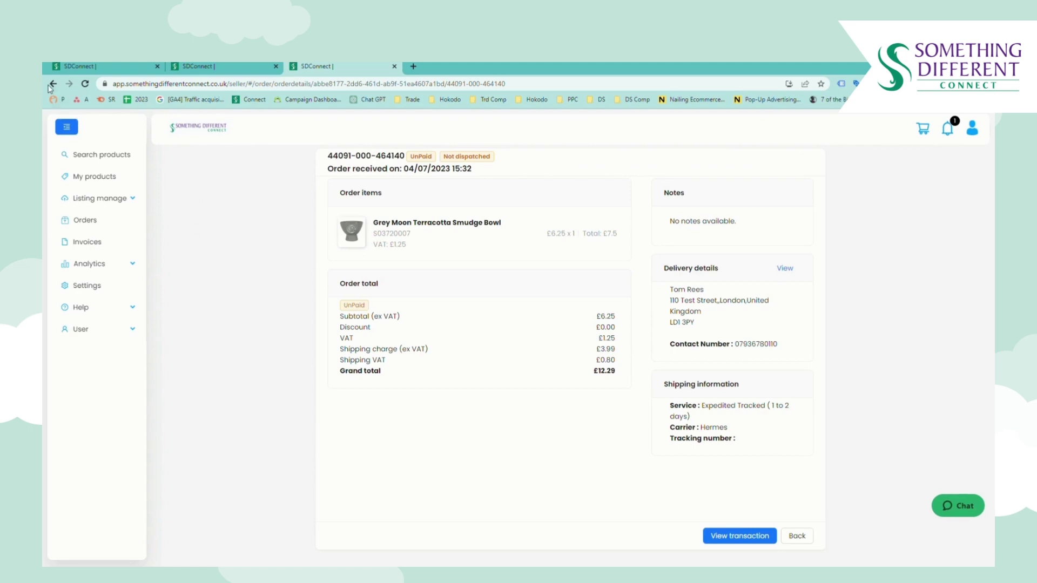
click(53, 84)
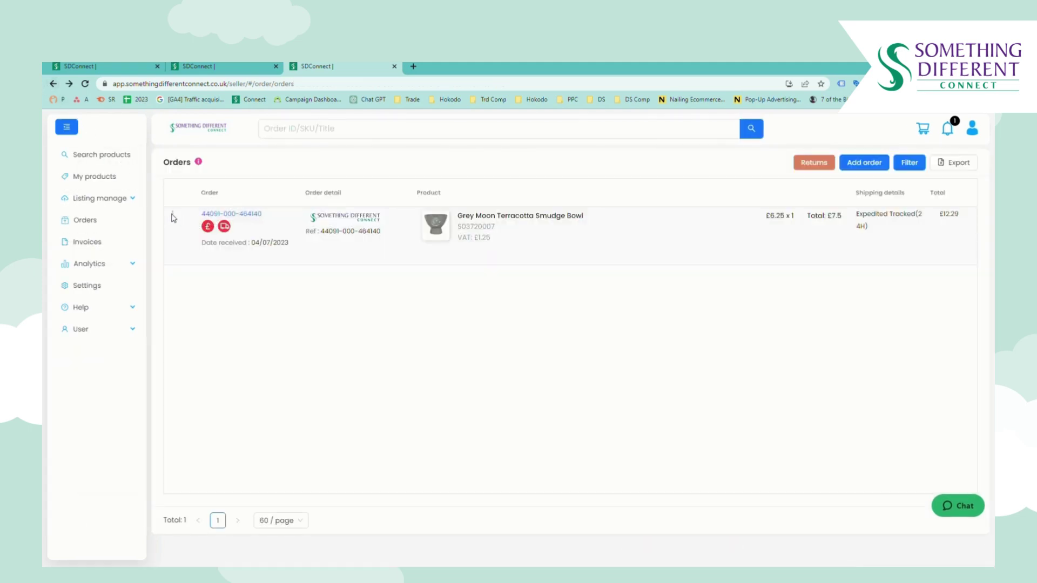
Step: Look over the actions available for the smudge bowl order and the Return orders list, and go back to the Orders dashboard
click(173, 216)
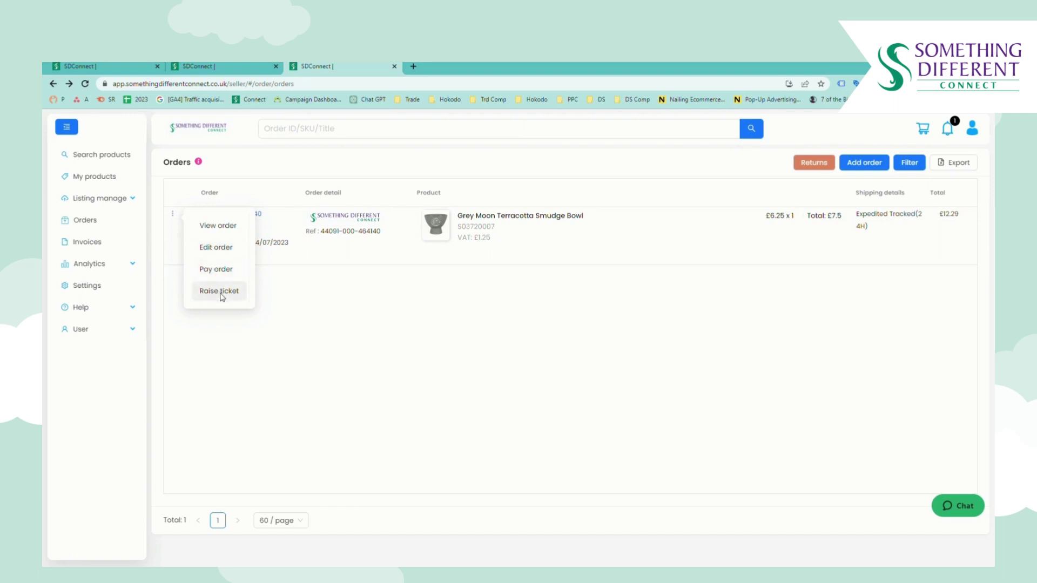
click(502, 307)
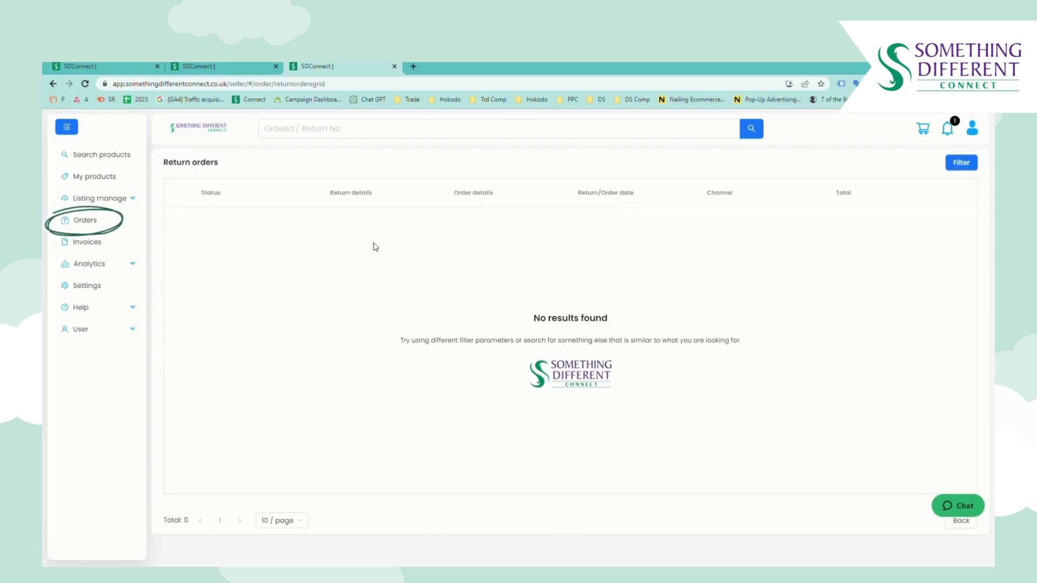
click(90, 223)
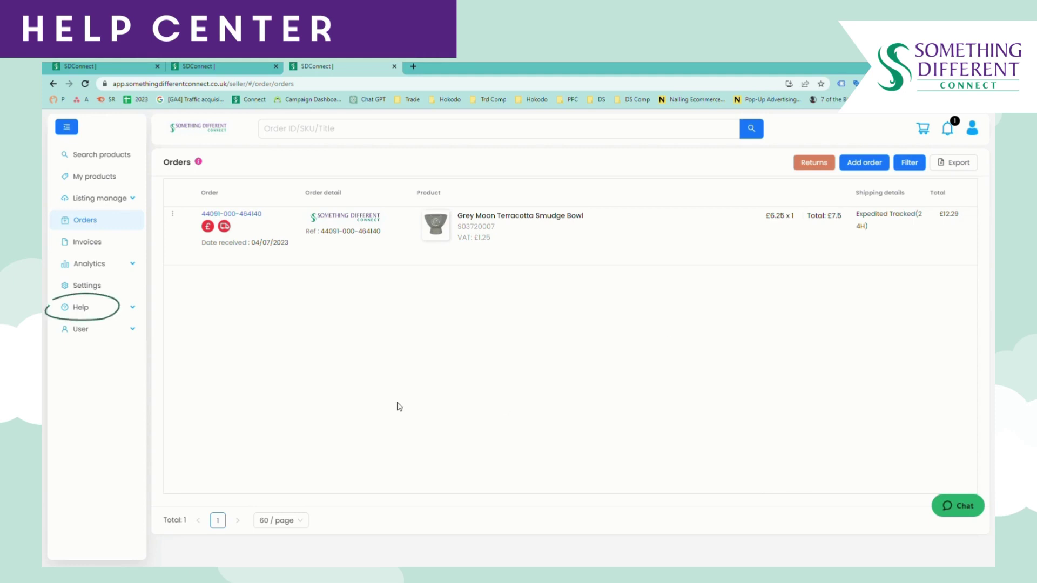
Step: Open the Help center and look through its article categories
click(91, 313)
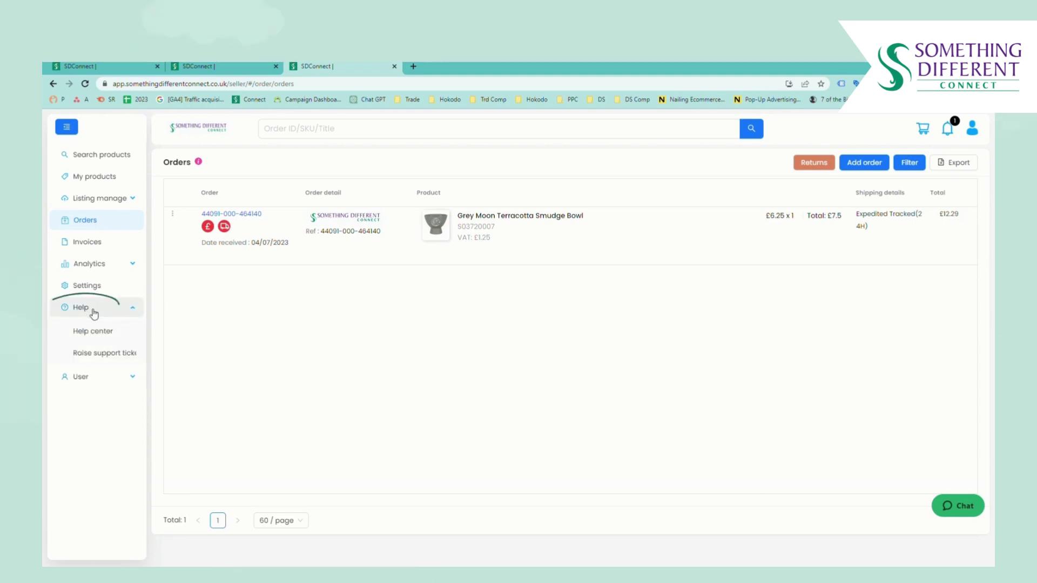
click(101, 336)
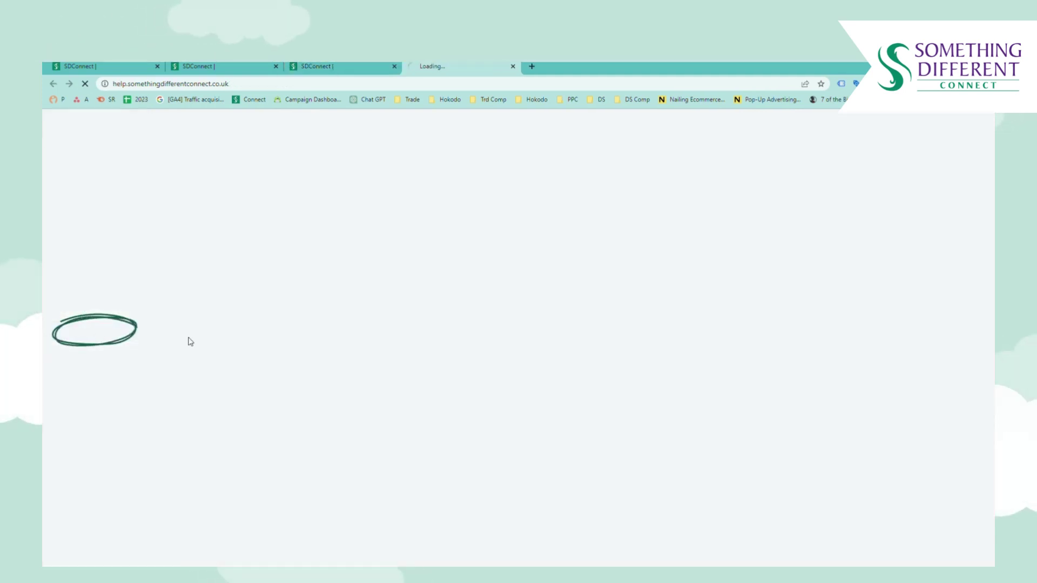
scroll(430, 270, down, 4)
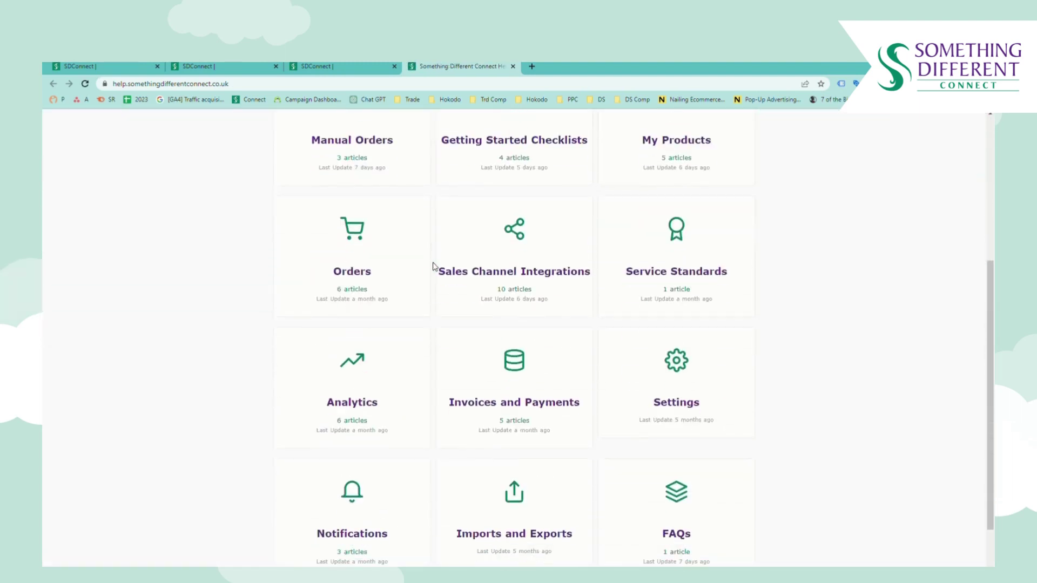
scroll(431, 270, up, 3)
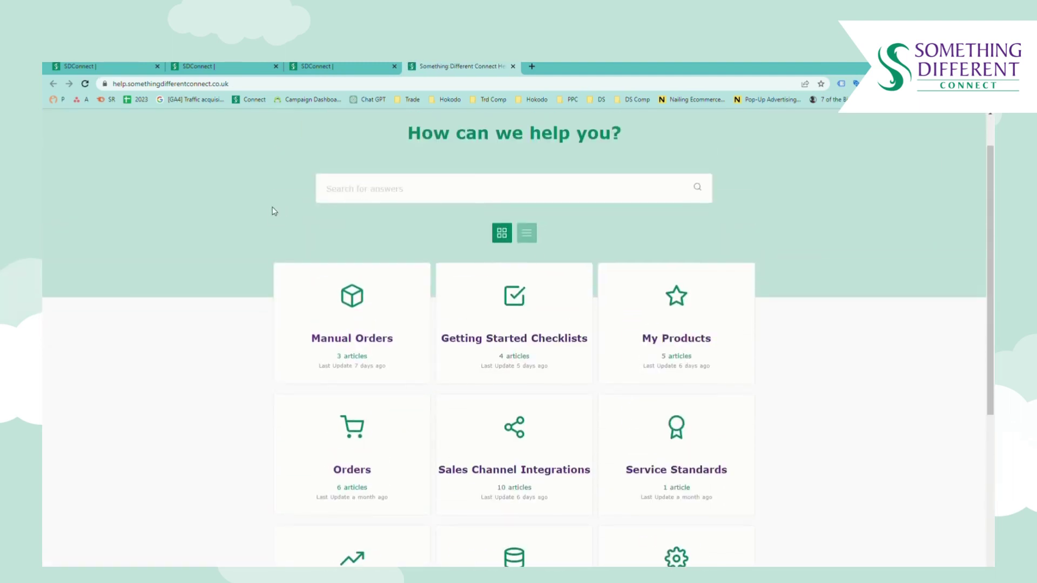